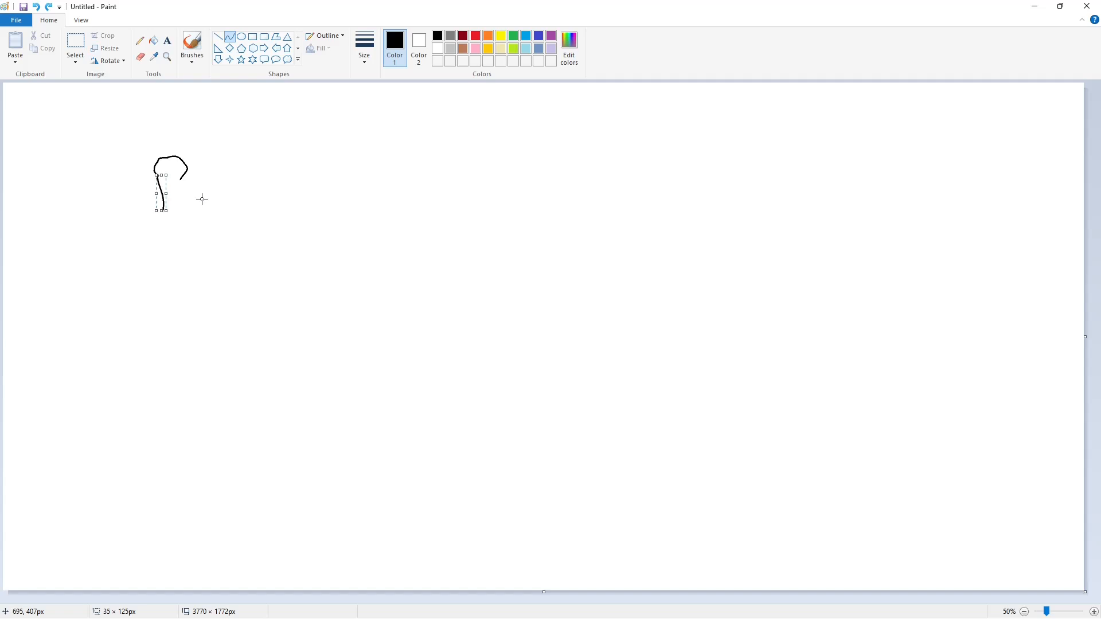
# - Draw the wavy left and right sides of the capital L's stem in black with the Curve tool
pyautogui.click(201, 199)
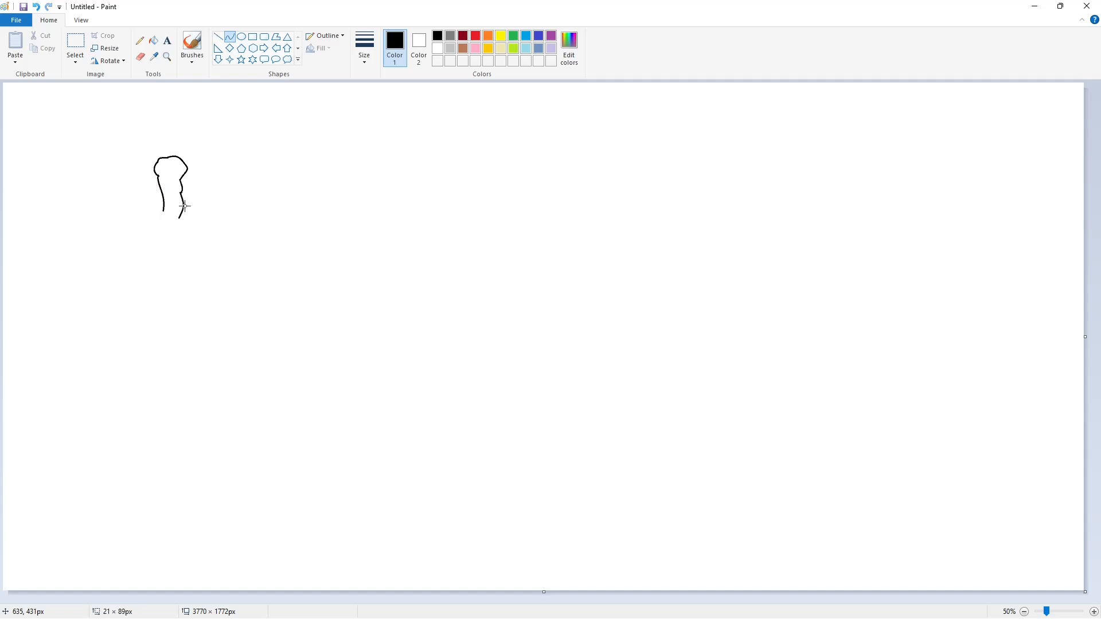
pyautogui.click(236, 207)
pyautogui.doubleClick(158, 223)
pyautogui.click(188, 227)
pyautogui.moveTo(180, 218); pyautogui.dragTo(179, 237)
pyautogui.click(179, 234)
pyautogui.click(231, 238)
# - Draw the wavy foot of the L, with its rounded heel, rippled underside and short inner edge
pyautogui.click(154, 265)
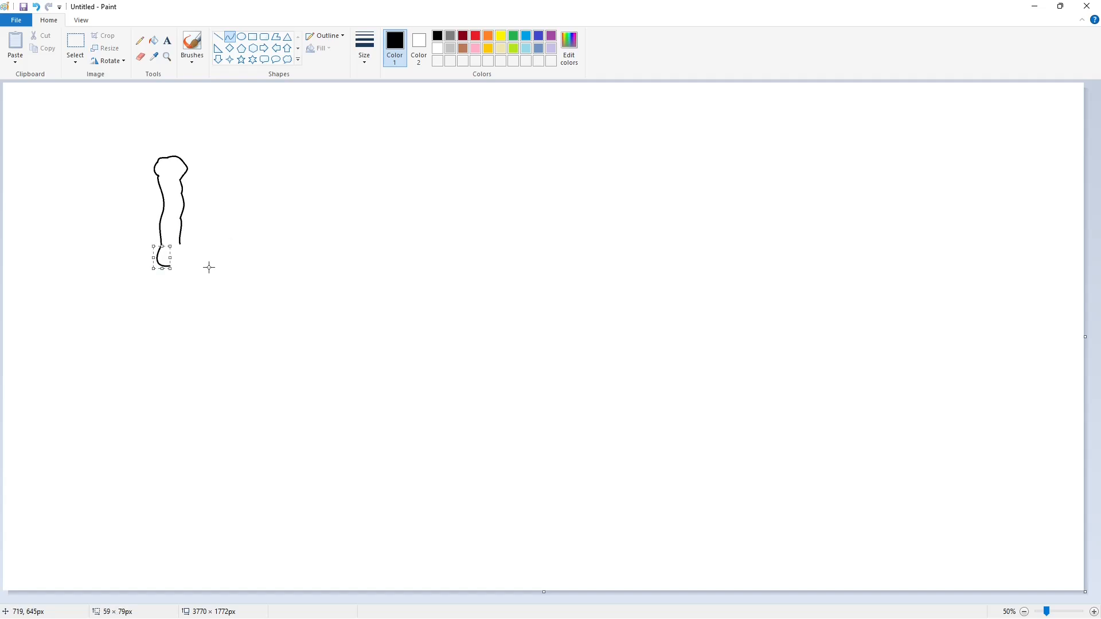
pyautogui.click(208, 268)
pyautogui.doubleClick(176, 263)
pyautogui.moveTo(169, 267); pyautogui.dragTo(185, 243)
pyautogui.click(204, 260)
pyautogui.doubleClick(187, 268)
pyautogui.click(226, 265)
pyautogui.click(194, 248)
pyautogui.click(220, 250)
pyautogui.click(223, 127)
# - Draw a long horizontal purple guideline just beneath the L, extending well to its right
pyautogui.click(218, 37)
pyautogui.click(551, 36)
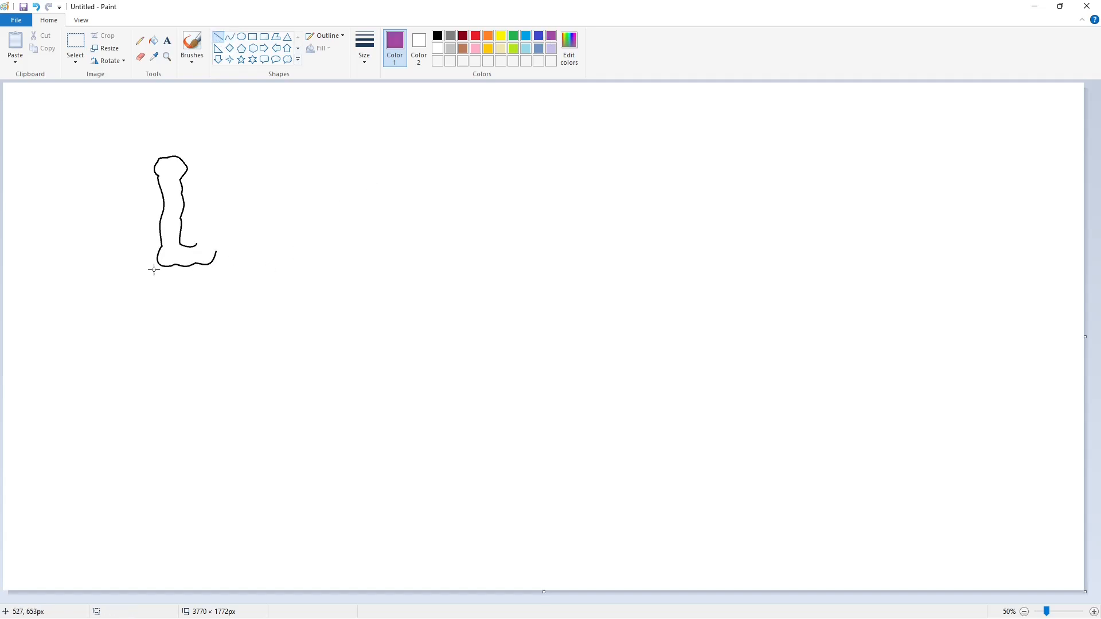
pyautogui.moveTo(152, 269); pyautogui.dragTo(517, 270)
pyautogui.click(634, 248)
# - Extend both edges of the L's foot upward with black curves to form its connection to the next letter
pyautogui.click(234, 38)
pyautogui.click(438, 36)
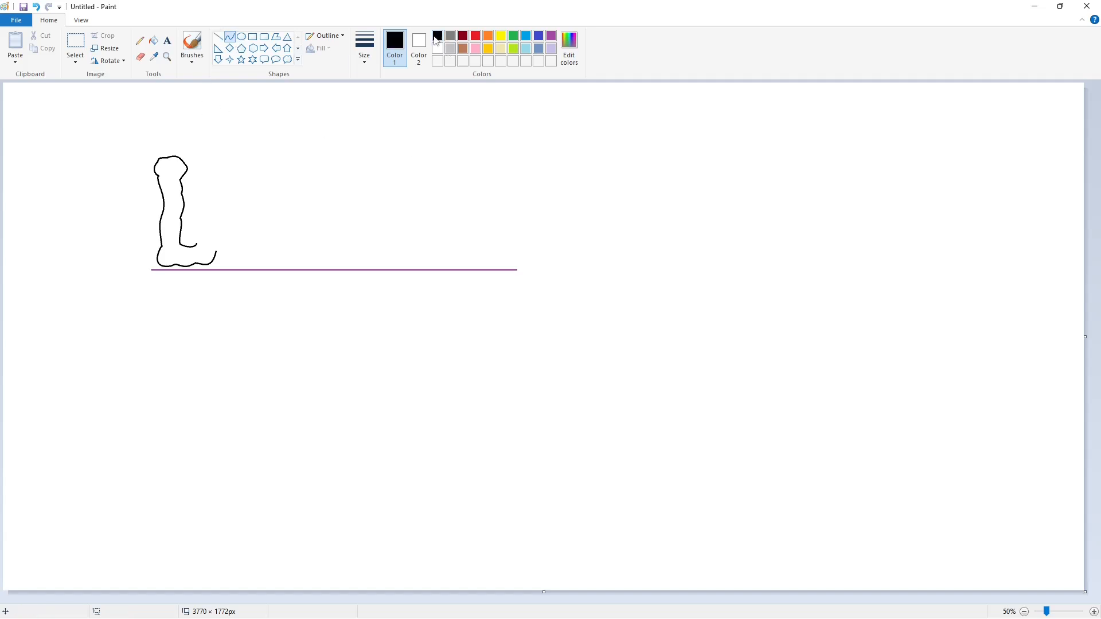
pyautogui.doubleClick(220, 235)
pyautogui.click(247, 234)
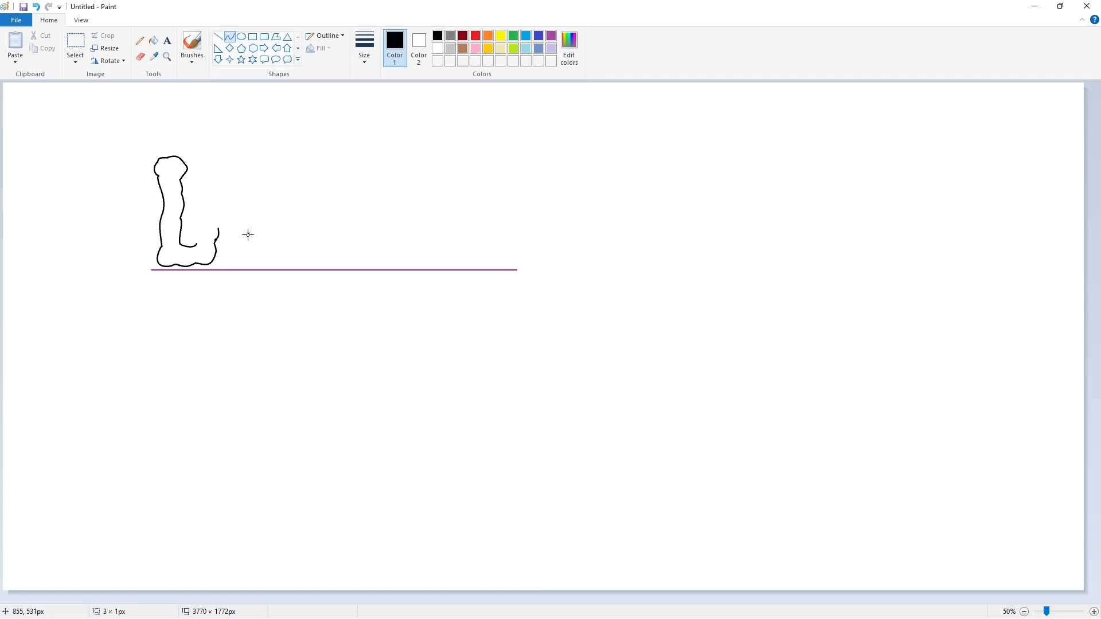
pyautogui.moveTo(206, 214); pyautogui.dragTo(205, 214)
pyautogui.doubleClick(206, 223)
pyautogui.click(229, 216)
# - Draw the rounded top arc of the first lowercase e and the dip leading into the second e
pyautogui.moveTo(217, 195)
pyautogui.mouseDown()
pyautogui.moveTo(266, 180)
pyautogui.moveTo(275, 221)
pyautogui.moveTo(281, 202)
pyautogui.mouseUp()
pyautogui.click(244, 172)
pyautogui.click(250, 167)
pyautogui.click(330, 183)
pyautogui.doubleClick(274, 186)
pyautogui.click(301, 190)
pyautogui.doubleClick(278, 198)
pyautogui.hotkey('ctrl', 'z')
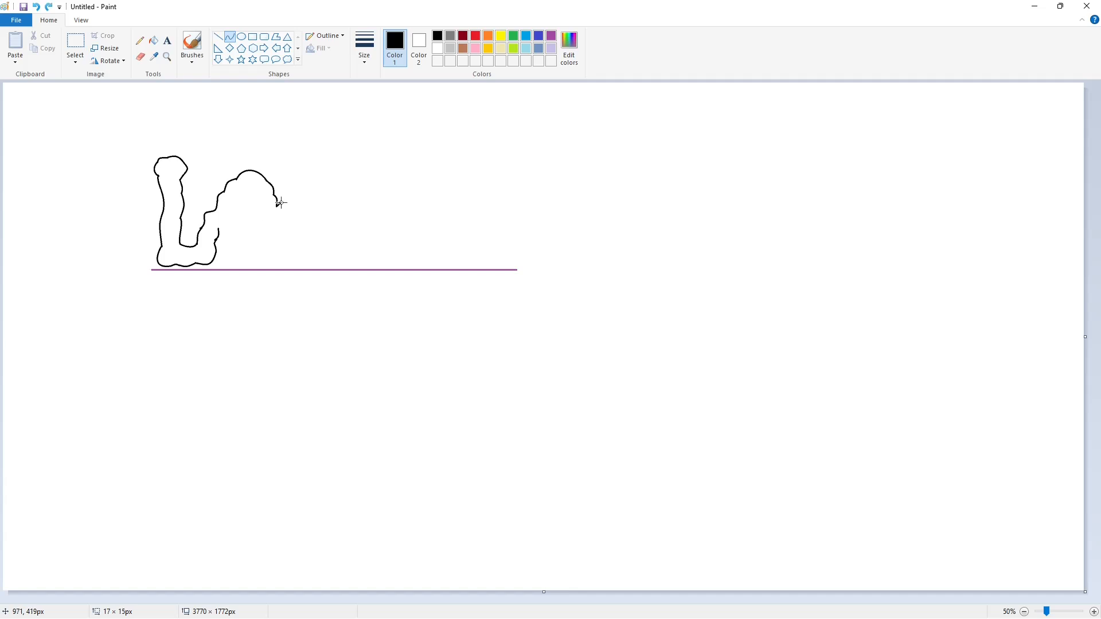
pyautogui.doubleClick(287, 196)
# - Draw the lower bowl of the first e down to the guideline, with its upturned rounded end
pyautogui.click(223, 229)
pyautogui.click(270, 249)
pyautogui.moveTo(223, 242)
pyautogui.mouseDown()
pyautogui.moveTo(234, 260)
pyautogui.moveTo(265, 260)
pyautogui.moveTo(283, 245)
pyautogui.mouseUp()
pyautogui.doubleClick(226, 246)
pyautogui.click(246, 249)
pyautogui.click(266, 259)
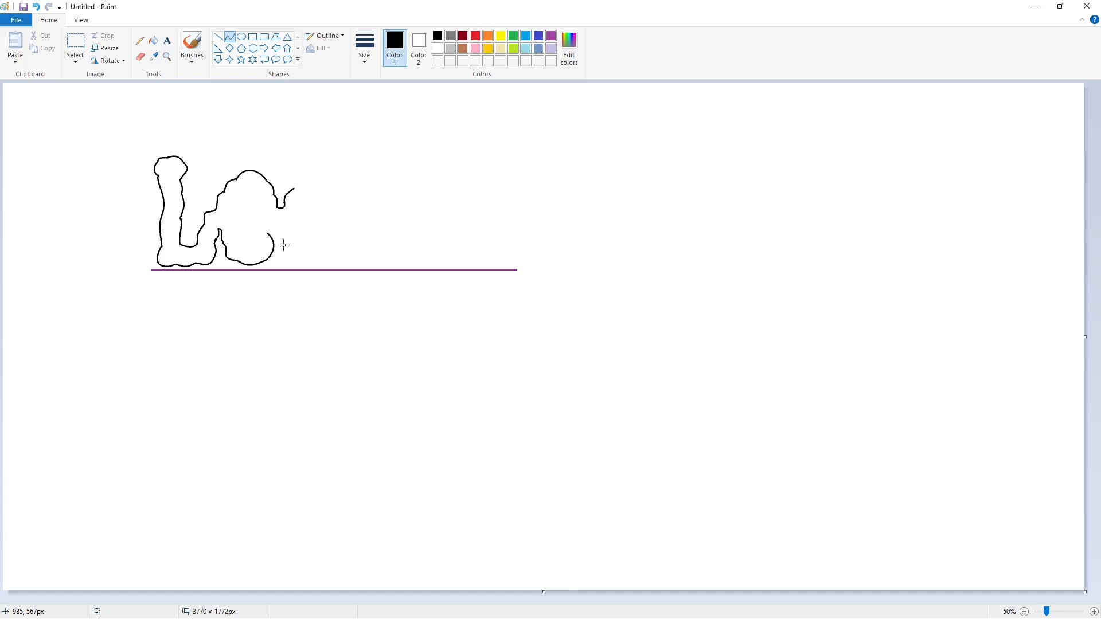
pyautogui.click(242, 244)
# - Draw the lower edge of the first e's crossbar and the small triangular eye above it
pyautogui.moveTo(243, 226)
pyautogui.mouseDown()
pyautogui.moveTo(234, 224)
pyautogui.moveTo(256, 225)
pyautogui.mouseUp()
pyautogui.doubleClick(236, 228)
pyautogui.doubleClick(252, 227)
pyautogui.doubleClick(239, 203)
pyautogui.doubleClick(253, 187)
pyautogui.click(263, 203)
pyautogui.click(258, 215)
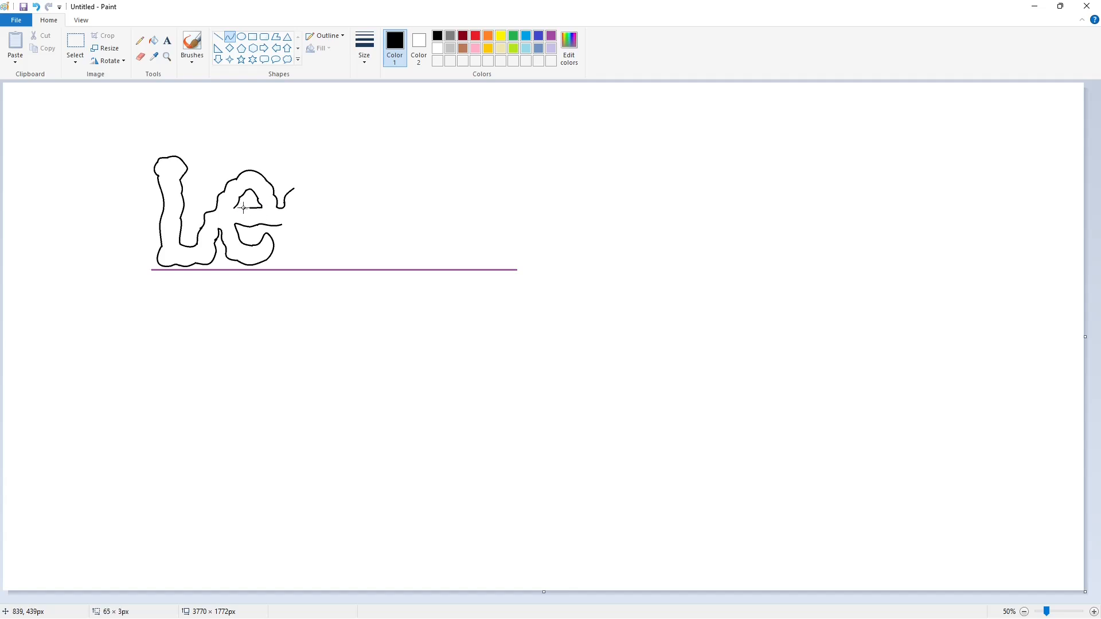
pyautogui.moveTo(243, 207); pyautogui.dragTo(234, 209)
pyautogui.doubleClick(265, 213)
# - Draw the second e's top arc, right side and crossbar underside, plus the start of its lower-left edge
pyautogui.moveTo(308, 176)
pyautogui.mouseDown()
pyautogui.moveTo(324, 174)
pyautogui.moveTo(344, 209)
pyautogui.moveTo(320, 223)
pyautogui.mouseUp()
pyautogui.moveTo(319, 223)
pyautogui.mouseDown()
pyautogui.moveTo(345, 230)
pyautogui.moveTo(285, 234)
pyautogui.mouseUp()
pyautogui.doubleClick(308, 228)
pyautogui.click(381, 239)
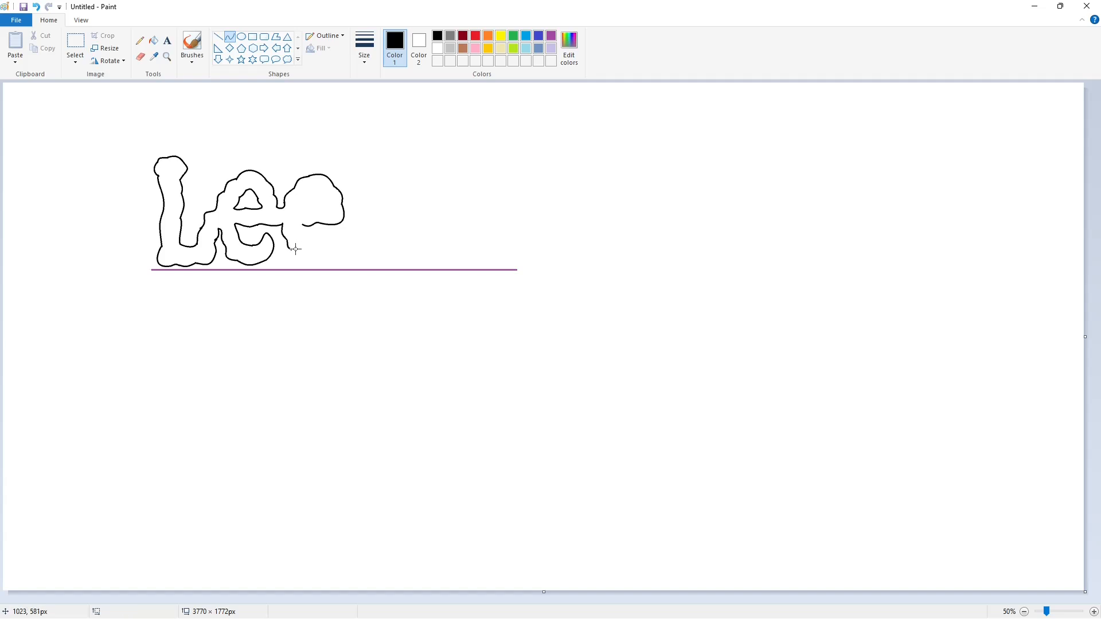
# - Draw the bottom curve of the second e along the guideline up toward its open end
pyautogui.moveTo(299, 258); pyautogui.dragTo(329, 262)
pyautogui.moveTo(316, 263)
pyautogui.mouseDown()
pyautogui.moveTo(340, 235)
pyautogui.moveTo(349, 258)
pyautogui.moveTo(340, 236)
pyautogui.mouseUp()
pyautogui.click(315, 268)
pyautogui.click(356, 262)
pyautogui.click(349, 257)
pyautogui.click(369, 258)
pyautogui.hotkey('ctrl', 'z')
# - Draw the rounded end and inner edge of the second e's lower bowl
pyautogui.moveTo(341, 245); pyautogui.dragTo(325, 239)
pyautogui.click(347, 249)
pyautogui.click(394, 249)
pyautogui.click(333, 233)
pyautogui.click(357, 232)
pyautogui.click(326, 239)
pyautogui.click(339, 249)
# - Draw the eye of the second e and fill the Lee lettering with black
pyautogui.click(325, 199)
pyautogui.moveTo(323, 201); pyautogui.dragTo(332, 212)
pyautogui.hotkey('ctrl', 'z')
pyautogui.click(326, 212)
pyautogui.click(301, 211)
pyautogui.click(154, 41)
pyautogui.click(171, 172)
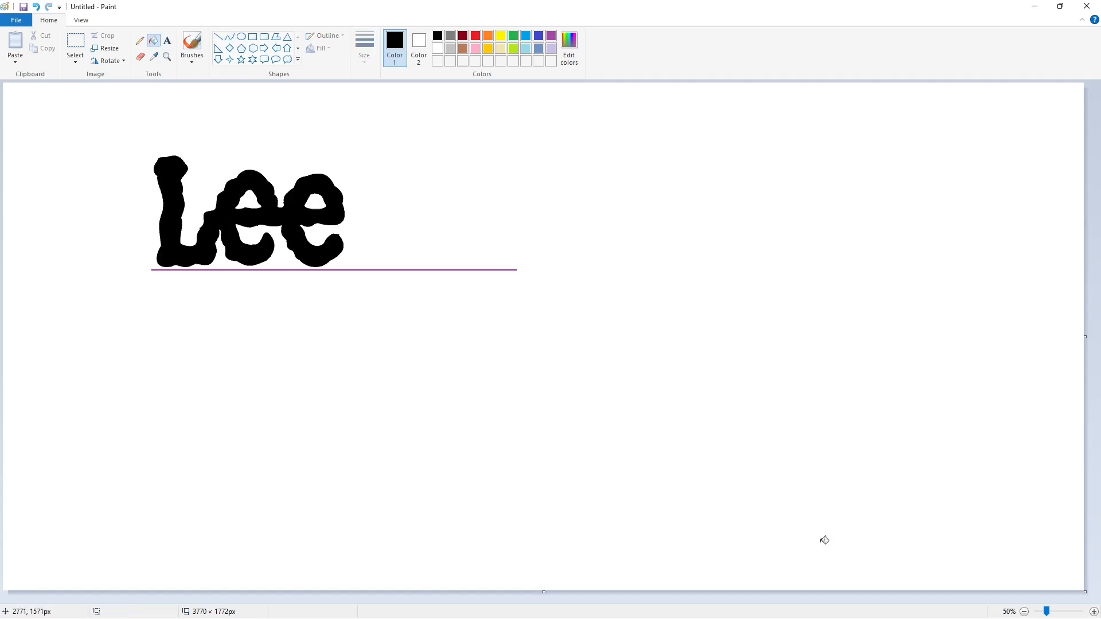
# - Trim uneven edges of the L and both e letters with short white lines
pyautogui.click(1093, 612)
pyautogui.scroll(-2, 631, 481)
pyautogui.click(218, 37)
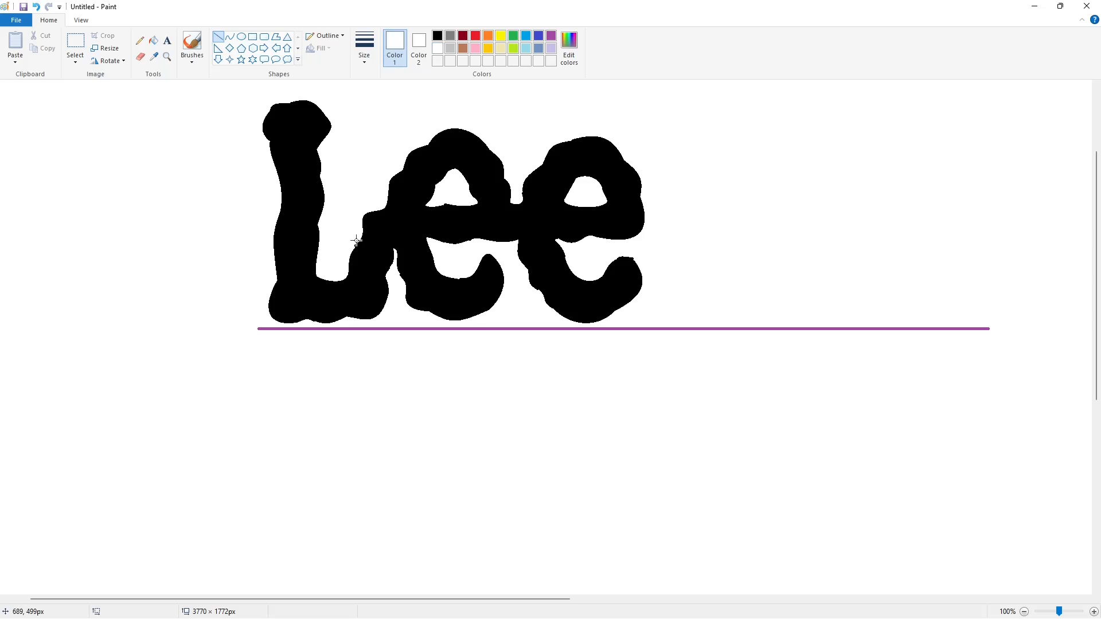
pyautogui.moveTo(359, 240); pyautogui.dragTo(350, 250)
pyautogui.moveTo(439, 204); pyautogui.dragTo(450, 203)
pyautogui.click(568, 177)
pyautogui.moveTo(628, 252); pyautogui.dragTo(649, 267)
pyautogui.click(544, 300)
# - Smooth notches along the edges of the L and both e letters with short black lines
pyautogui.click(437, 37)
pyautogui.moveTo(318, 218); pyautogui.dragTo(318, 230)
pyautogui.click(291, 293)
pyautogui.moveTo(277, 282); pyautogui.dragTo(277, 265)
pyautogui.click(337, 314)
pyautogui.moveTo(343, 315); pyautogui.dragTo(350, 316)
pyautogui.click(315, 317)
pyautogui.moveTo(541, 296); pyautogui.dragTo(542, 295)
pyautogui.click(572, 298)
pyautogui.moveTo(503, 172); pyautogui.dragTo(507, 184)
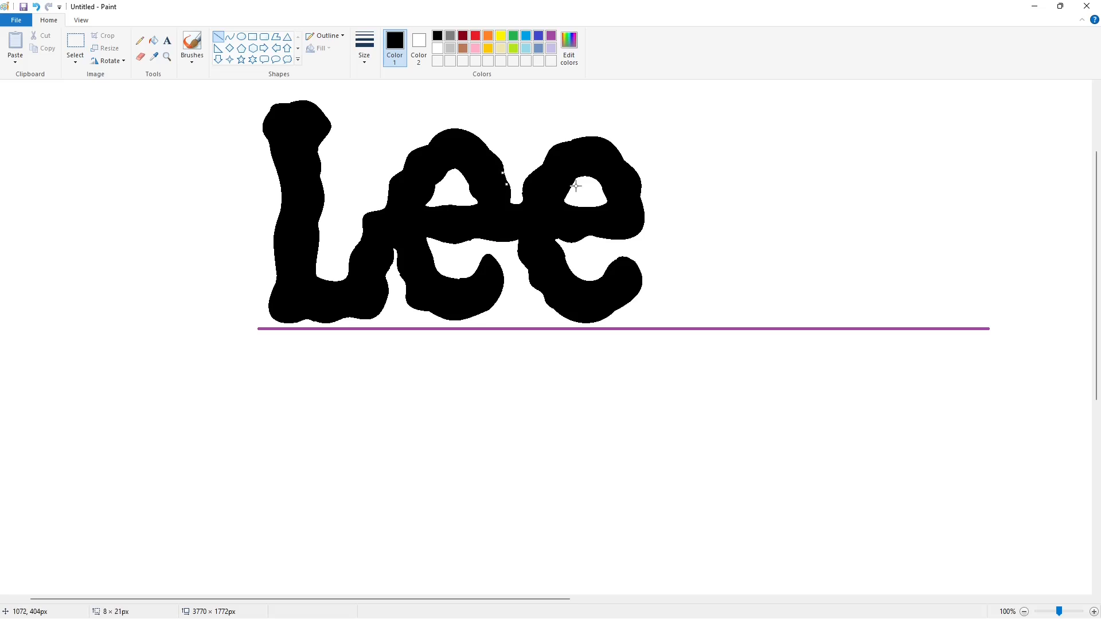
pyautogui.click(580, 196)
pyautogui.click(473, 228)
# - Fill the purple guideline with white to remove it
pyautogui.click(154, 41)
pyautogui.click(437, 48)
pyautogui.click(657, 328)
pyautogui.click(1024, 612)
# - Draw a black rectangle framing the Lee lettering with a margin on all sides
pyautogui.click(252, 37)
pyautogui.click(437, 36)
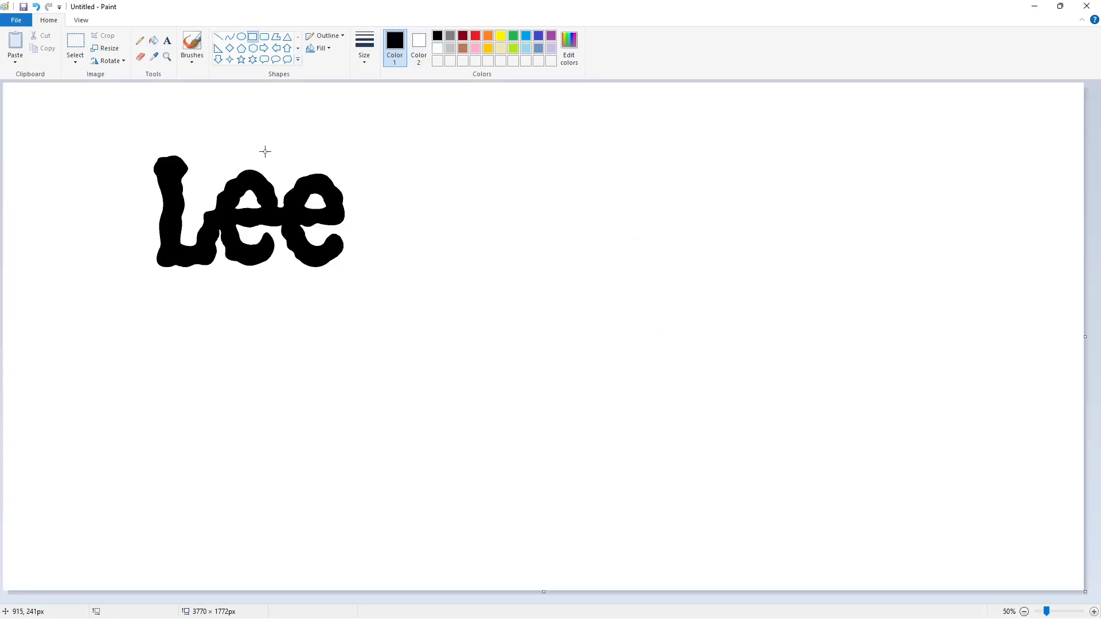
pyautogui.moveTo(133, 135); pyautogui.dragTo(366, 282)
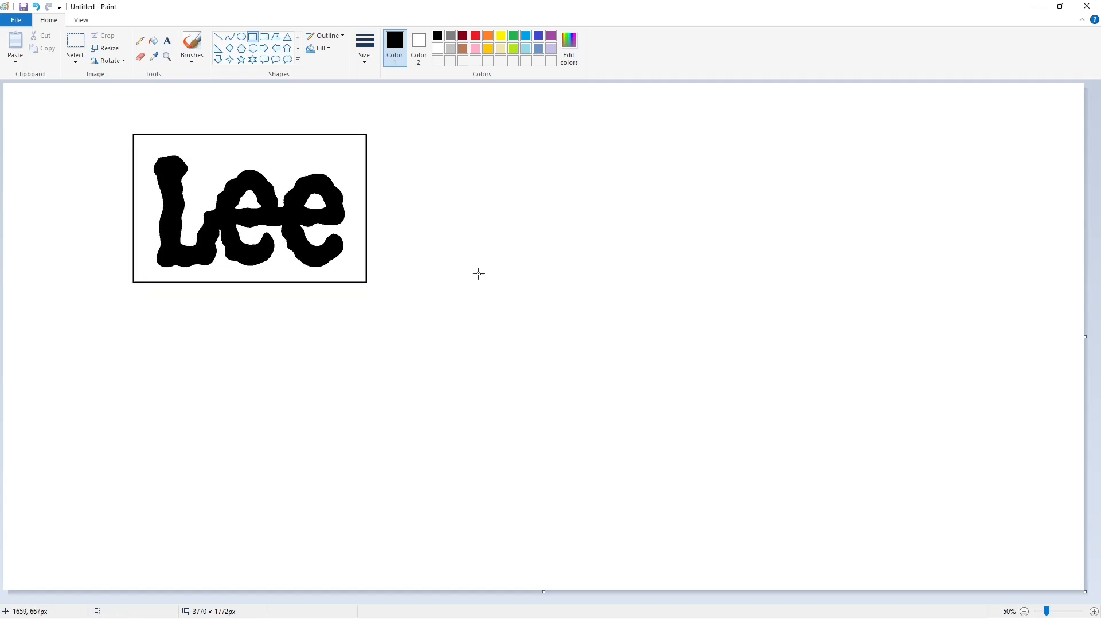
# - Fill the Lee lettering with purple
pyautogui.click(153, 41)
pyautogui.click(551, 35)
pyautogui.click(279, 208)
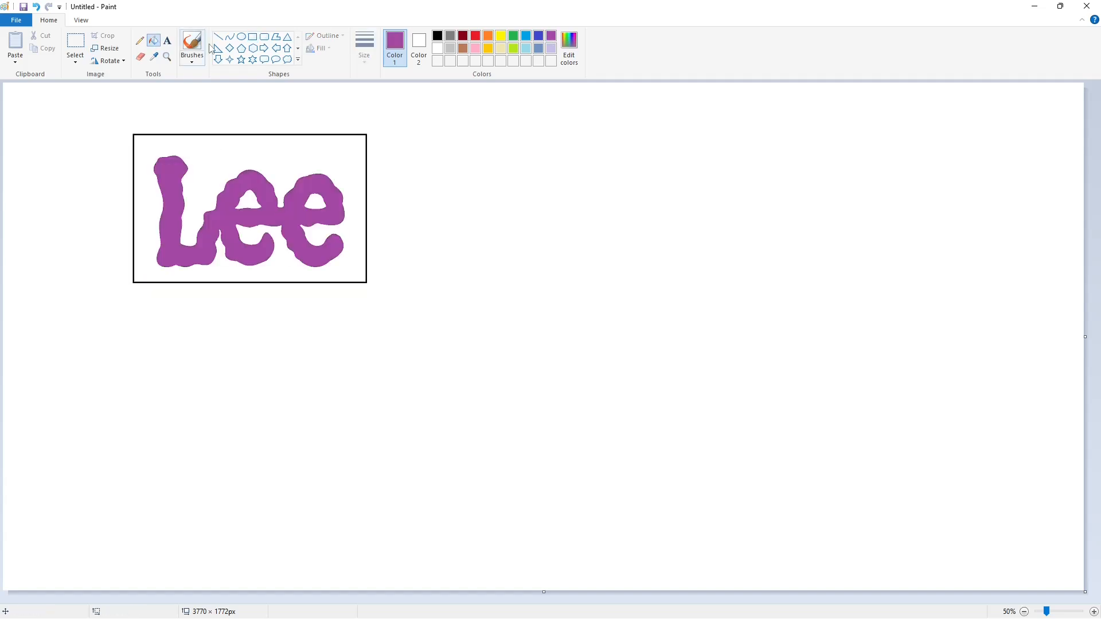
# - Draw the curved left side and arched top of a large capital P in black below the framed lettering
pyautogui.click(229, 36)
pyautogui.click(437, 36)
pyautogui.moveTo(197, 324); pyautogui.dragTo(230, 468)
pyautogui.moveTo(204, 361)
pyautogui.mouseDown()
pyautogui.moveTo(197, 346)
pyautogui.moveTo(194, 369)
pyautogui.mouseUp()
pyautogui.click(290, 378)
pyautogui.moveTo(197, 324); pyautogui.dragTo(363, 321)
pyautogui.click(239, 308)
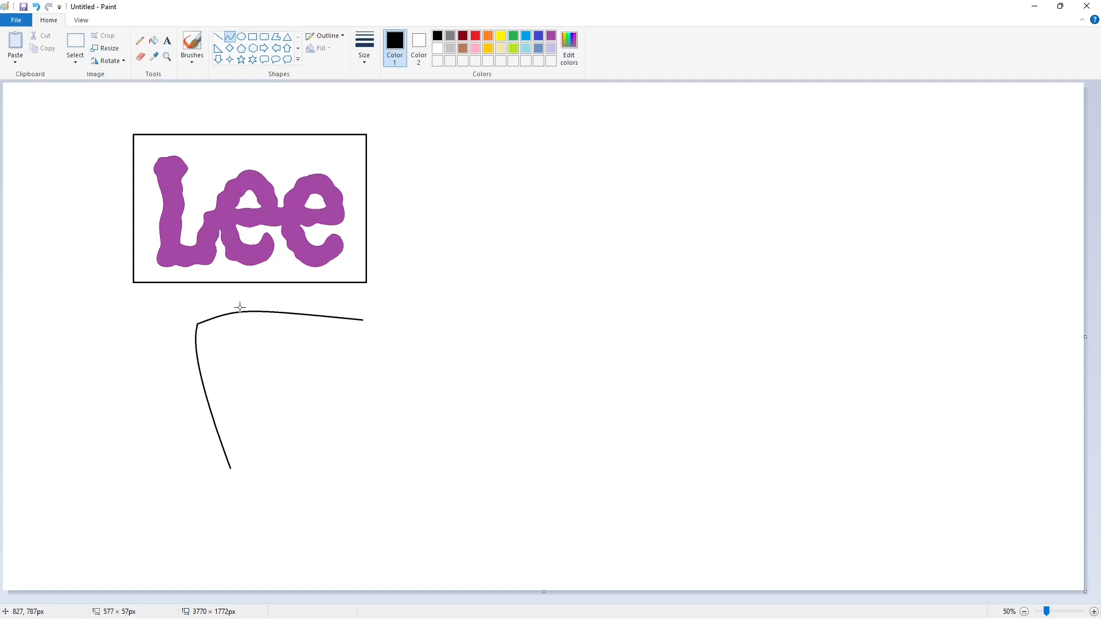
pyautogui.click(347, 290)
# - Close the P's lower outline with curves for the base, the stem's right side and the bowl's underside
pyautogui.moveTo(230, 469)
pyautogui.mouseDown()
pyautogui.moveTo(325, 455)
pyautogui.moveTo(292, 387)
pyautogui.moveTo(353, 359)
pyautogui.mouseUp()
pyautogui.click(270, 467)
pyautogui.click(311, 462)
pyautogui.click(320, 434)
pyautogui.click(307, 413)
pyautogui.click(313, 378)
pyautogui.click(338, 367)
# - Draw the slanted left side, arched top and curved right side of a lowercase i's body against the P
pyautogui.click(218, 36)
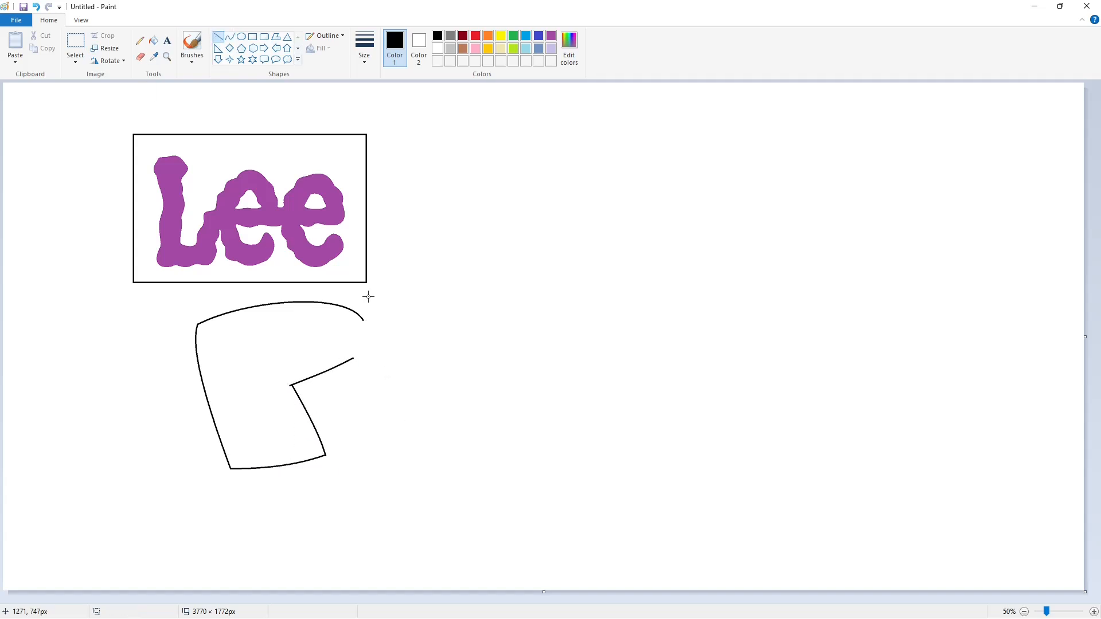
pyautogui.moveTo(370, 296); pyautogui.dragTo(344, 394)
pyautogui.moveTo(369, 295)
pyautogui.mouseDown()
pyautogui.moveTo(437, 295)
pyautogui.moveTo(441, 382)
pyautogui.mouseUp()
pyautogui.click(393, 290)
pyautogui.click(421, 290)
pyautogui.click(481, 312)
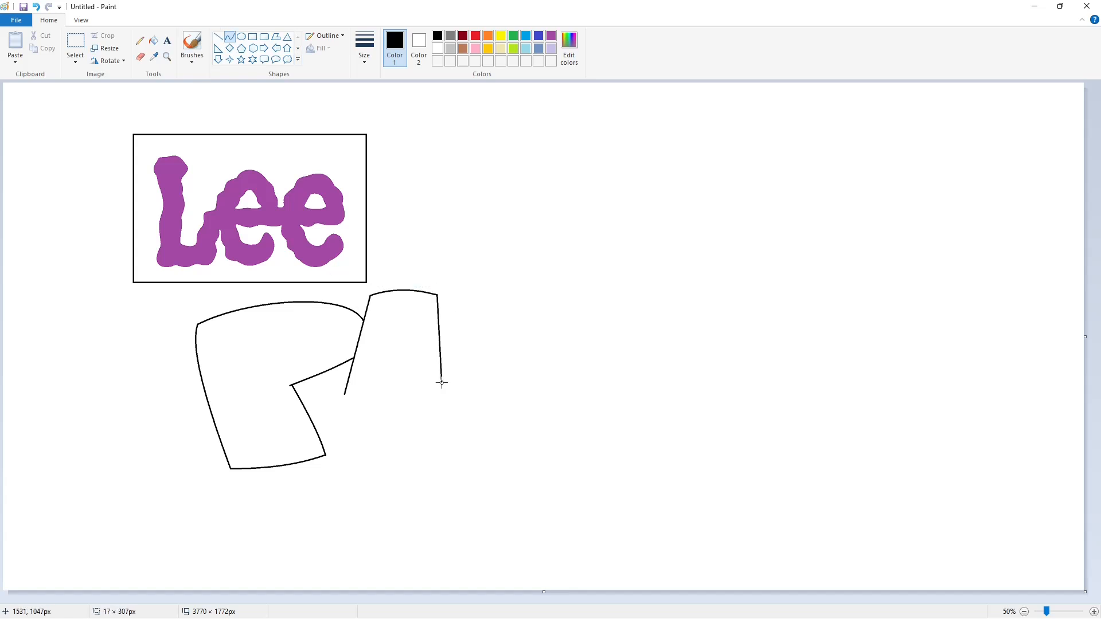
pyautogui.click(441, 354)
pyautogui.click(442, 327)
# - Close the body of the i with a gently curved bottom edge
pyautogui.moveTo(502, 339)
pyautogui.mouseDown()
pyautogui.moveTo(436, 379)
pyautogui.moveTo(345, 394)
pyautogui.mouseUp()
pyautogui.hotkey('ctrl', 'z')
pyautogui.click(423, 389)
pyautogui.click(377, 398)
pyautogui.click(474, 401)
# - Draw an ellipse about 233 × 139 px above the i as its dot and widen it slightly leftward
pyautogui.click(241, 36)
pyautogui.moveTo(381, 247); pyautogui.dragTo(448, 286)
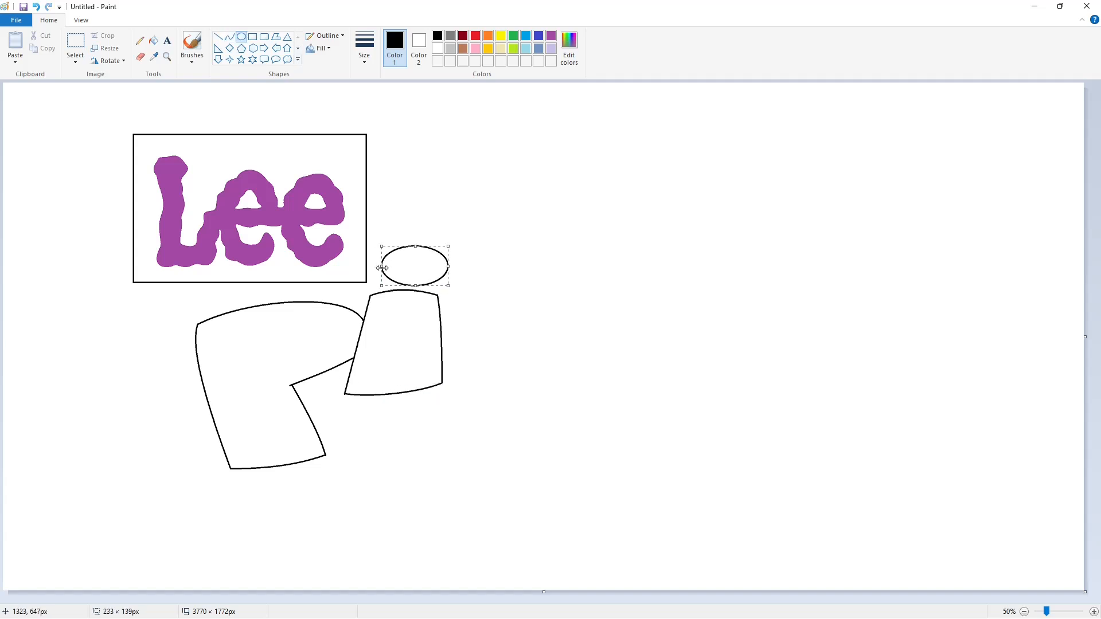
pyautogui.moveTo(383, 267); pyautogui.dragTo(379, 267)
pyautogui.click(568, 292)
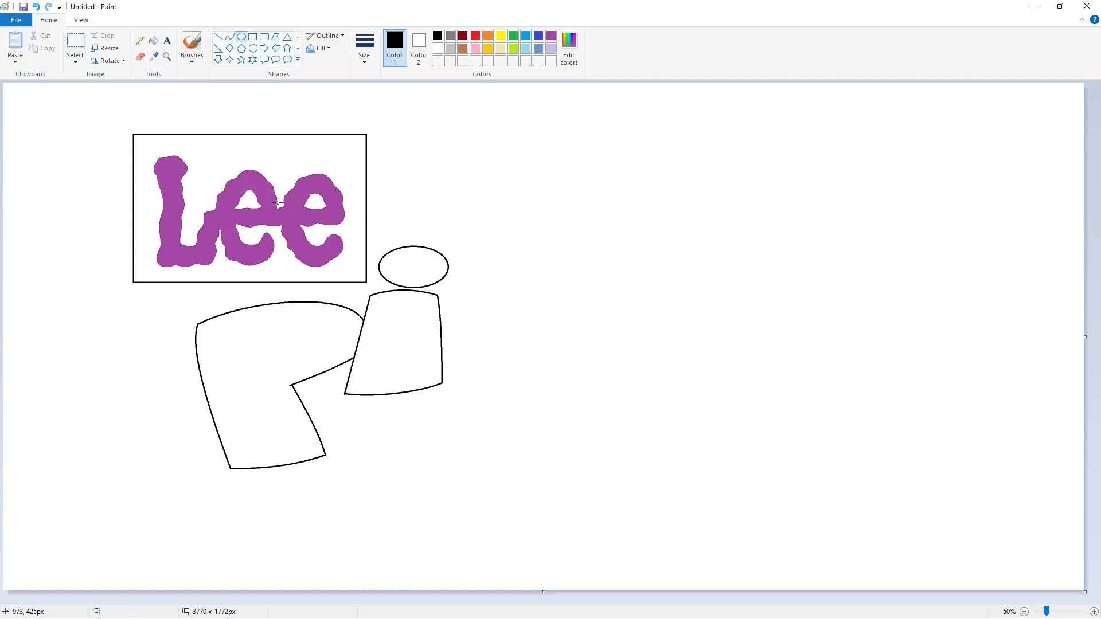
# - Draw the small curved D-shaped counter inside the P's bowl
pyautogui.click(230, 36)
pyautogui.moveTo(258, 331)
pyautogui.mouseDown()
pyautogui.moveTo(263, 357)
pyautogui.moveTo(257, 332)
pyautogui.moveTo(327, 352)
pyautogui.mouseUp()
pyautogui.hotkey('ctrl', 'z')
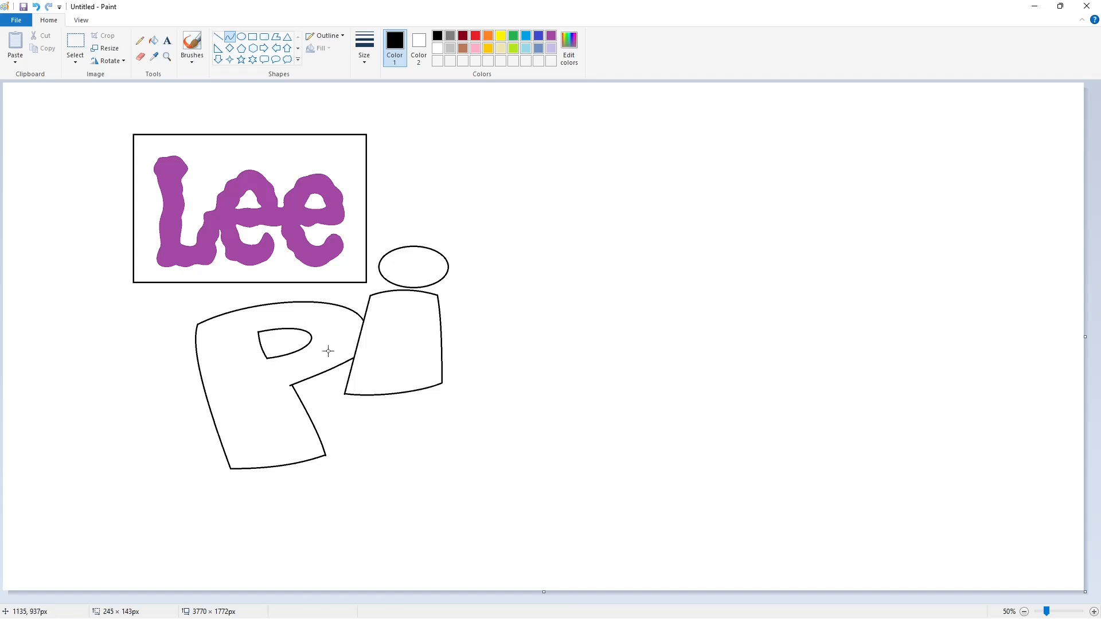
# - Fill the P, the body of the i and its dot with black
pyautogui.click(153, 41)
pyautogui.click(247, 373)
pyautogui.click(398, 344)
pyautogui.click(413, 267)
# - Trim the sharp corners and stray edges of the P and i with short white lines
pyautogui.click(1093, 612)
pyautogui.scroll(-6, 659, 553)
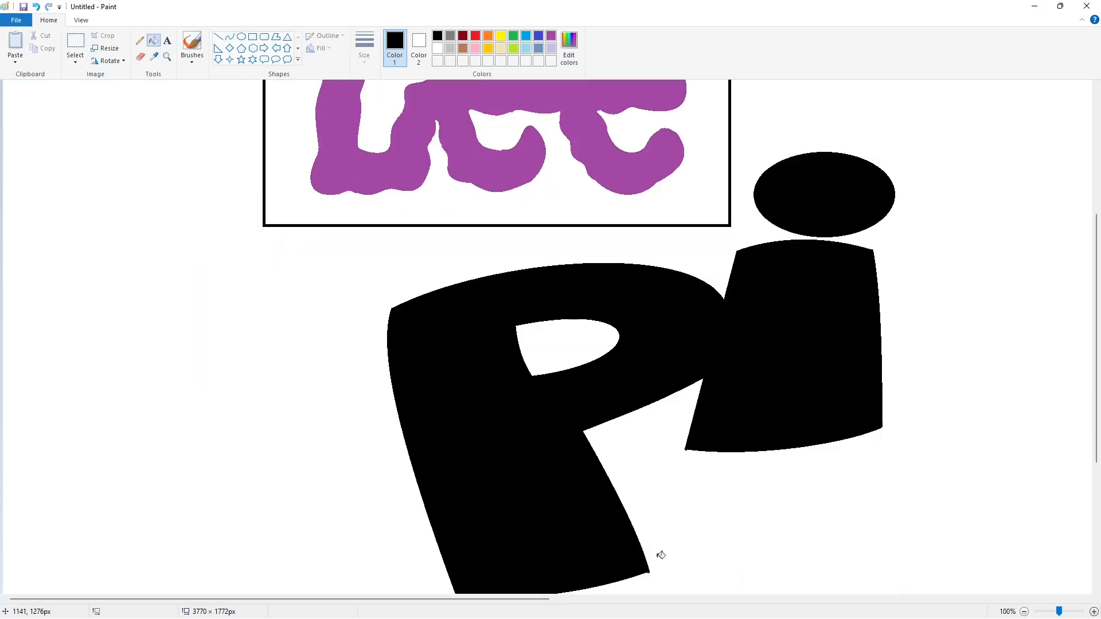
pyautogui.click(218, 37)
pyautogui.click(437, 48)
pyautogui.moveTo(645, 451); pyautogui.dragTo(664, 437)
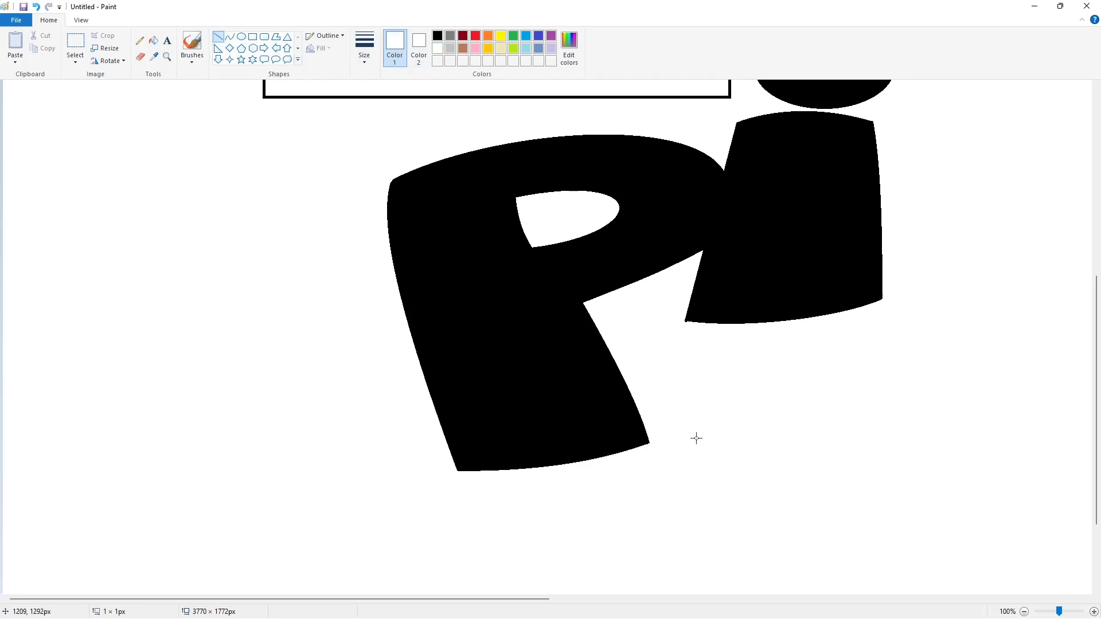
pyautogui.moveTo(674, 320); pyautogui.dragTo(701, 326)
pyautogui.click(750, 359)
pyautogui.scroll(2, 750, 359)
pyautogui.moveTo(868, 375); pyautogui.dragTo(883, 381)
pyautogui.click(899, 516)
pyautogui.scroll(-1, 900, 516)
pyautogui.click(1024, 612)
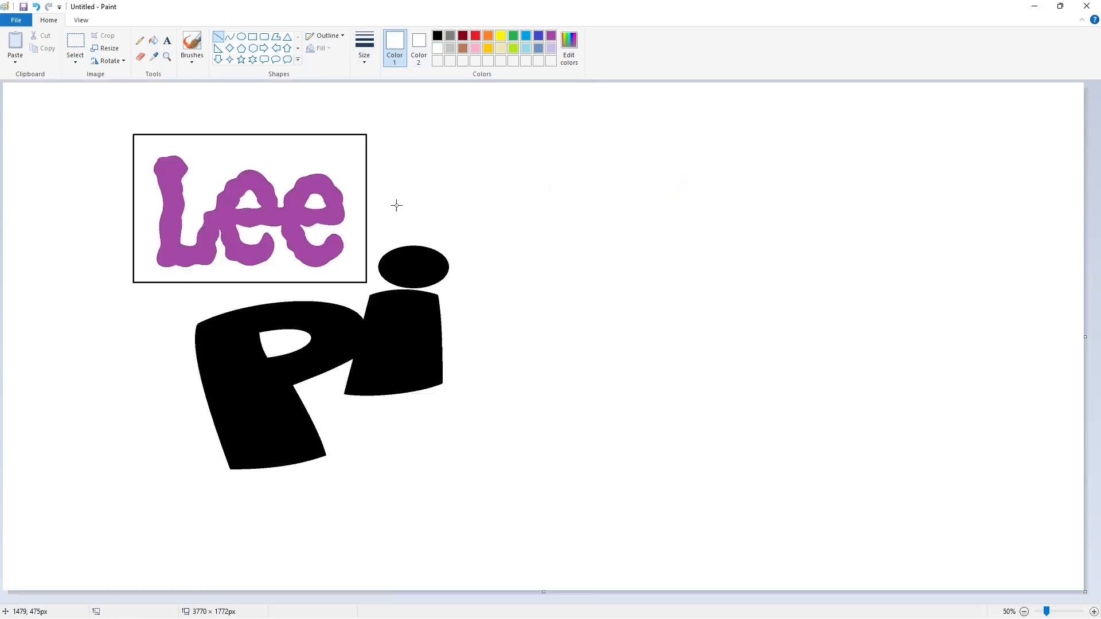
# - Draw a black curve for the second p's left side and rounded top, ending above its bowl
pyautogui.click(229, 37)
pyautogui.click(437, 35)
pyautogui.moveTo(444, 443)
pyautogui.mouseDown()
pyautogui.moveTo(456, 312)
pyautogui.moveTo(444, 337)
pyautogui.moveTo(579, 298)
pyautogui.mouseUp()
pyautogui.click(444, 337)
pyautogui.moveTo(528, 296); pyautogui.dragTo(526, 287)
pyautogui.click(526, 288)
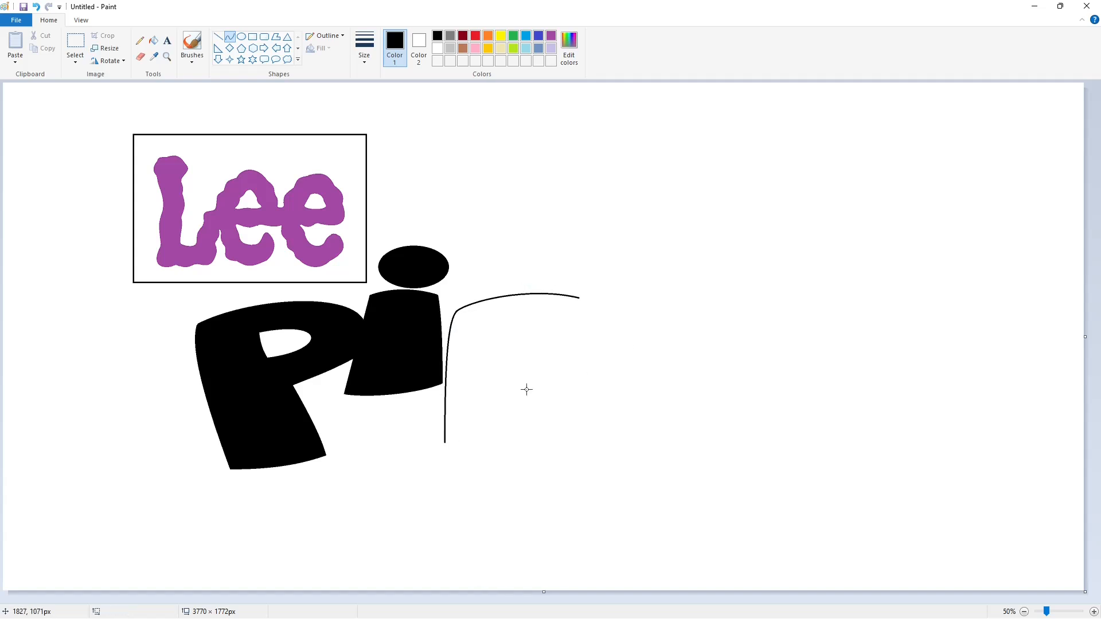
# - Complete the second p's outline with curves for its foot, the right side of its stem and the underside of its bowl
pyautogui.moveTo(445, 443); pyautogui.dragTo(534, 436)
pyautogui.moveTo(522, 440)
pyautogui.mouseDown()
pyautogui.moveTo(522, 372)
pyautogui.moveTo(527, 390)
pyautogui.moveTo(585, 353)
pyautogui.mouseUp()
pyautogui.click(520, 443)
pyautogui.click(527, 390)
pyautogui.click(546, 368)
pyautogui.click(554, 369)
pyautogui.click(636, 376)
# - Draw the e's top arch, lower bowl and tapered tip with black curves joined to the second p
pyautogui.moveTo(577, 298); pyautogui.dragTo(706, 276)
pyautogui.click(605, 265)
pyautogui.moveTo(639, 258); pyautogui.dragTo(667, 248)
pyautogui.click(778, 287)
pyautogui.moveTo(584, 353)
pyautogui.mouseDown()
pyautogui.moveTo(675, 379)
pyautogui.moveTo(623, 380)
pyautogui.moveTo(686, 358)
pyautogui.moveTo(689, 368)
pyautogui.moveTo(639, 328)
pyautogui.mouseUp()
pyautogui.click(665, 385)
pyautogui.click(736, 366)
pyautogui.moveTo(648, 351); pyautogui.dragTo(654, 364)
pyautogui.click(623, 355)
# - Draw the small curved D-shaped counter inside the second p's bowl
pyautogui.click(496, 362)
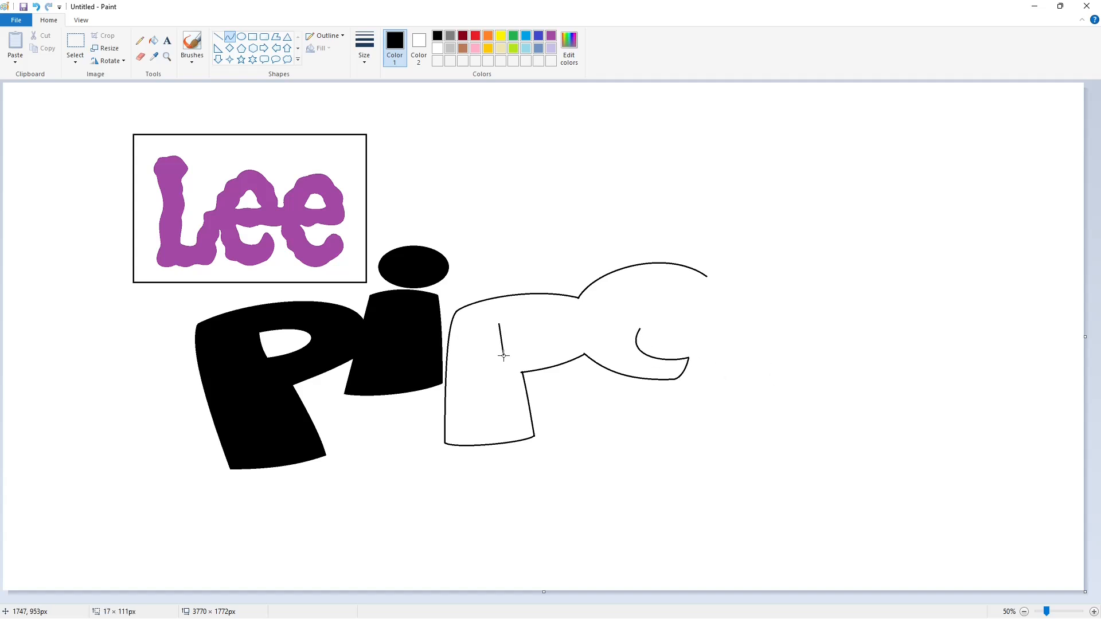
pyautogui.moveTo(499, 340)
pyautogui.mouseDown()
pyautogui.moveTo(498, 326)
pyautogui.moveTo(505, 356)
pyautogui.mouseUp()
pyautogui.click(569, 305)
pyautogui.click(577, 337)
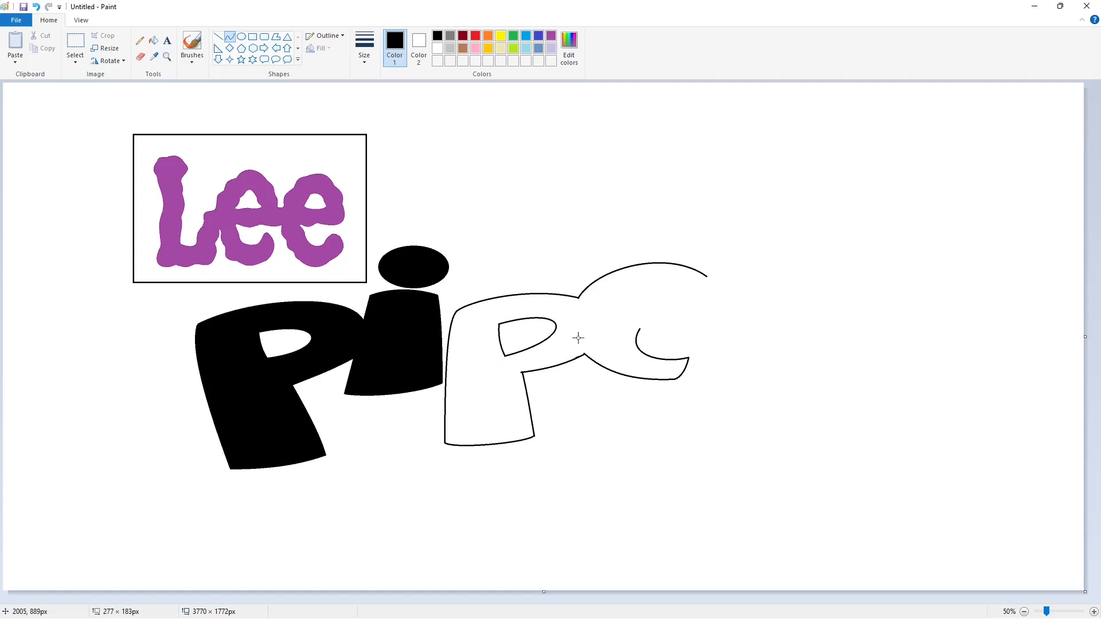
# - Draw the underside of the e's crossbar as a slightly bent curve from the inner bowl toward the s
pyautogui.click(640, 337)
pyautogui.moveTo(640, 329); pyautogui.dragTo(712, 325)
pyautogui.click(670, 329)
pyautogui.click(674, 331)
# - Draw the e's half-round counter with a nearly flat base curve and an arch over it
pyautogui.click(640, 312)
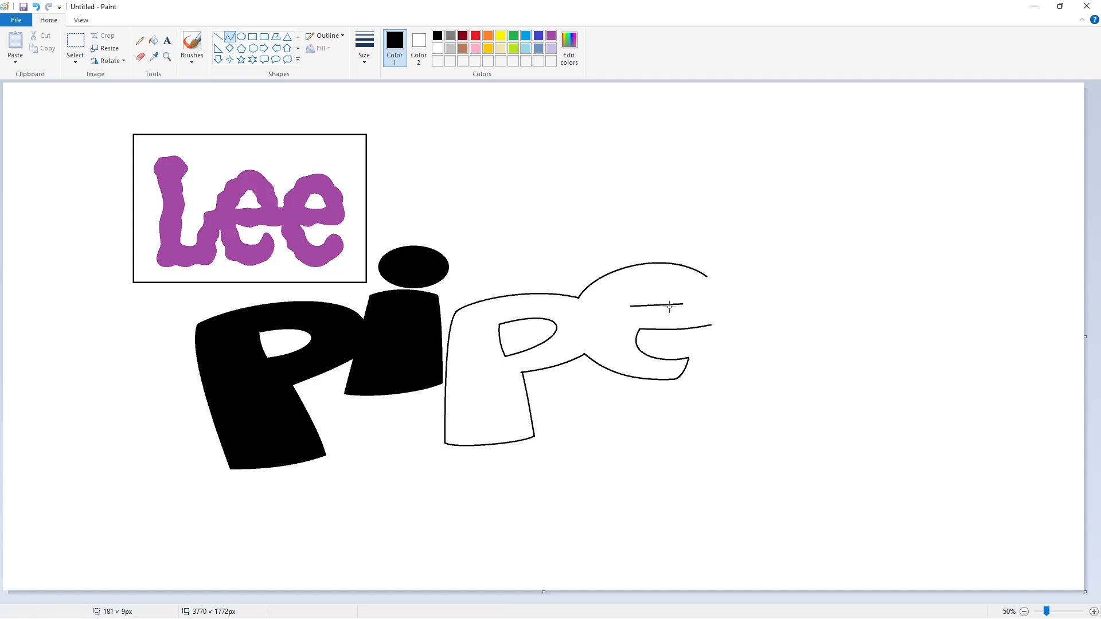
pyautogui.click(668, 309)
pyautogui.click(669, 309)
pyautogui.moveTo(631, 307); pyautogui.dragTo(852, 292)
pyautogui.click(643, 279)
pyautogui.click(671, 276)
# - Outline the s with black curves for its top arch, upper terminal, inner hook and large lower bowl
pyautogui.moveTo(762, 273); pyautogui.dragTo(762, 228)
pyautogui.moveTo(786, 234); pyautogui.dragTo(839, 244)
pyautogui.moveTo(853, 292)
pyautogui.mouseDown()
pyautogui.moveTo(760, 298)
pyautogui.moveTo(796, 281)
pyautogui.mouseUp()
pyautogui.click(827, 301)
pyautogui.click(839, 300)
pyautogui.click(856, 317)
pyautogui.moveTo(772, 284); pyautogui.dragTo(764, 281)
pyautogui.moveTo(784, 324); pyautogui.dragTo(788, 327)
pyautogui.moveTo(772, 314)
pyautogui.mouseDown()
pyautogui.moveTo(763, 309)
pyautogui.moveTo(792, 359)
pyautogui.moveTo(792, 395)
pyautogui.moveTo(840, 347)
pyautogui.moveTo(849, 393)
pyautogui.moveTo(694, 376)
pyautogui.mouseUp()
pyautogui.click(826, 326)
pyautogui.click(879, 399)
pyautogui.moveTo(732, 384); pyautogui.dragTo(754, 395)
pyautogui.click(882, 423)
# - Draw the s's lower inner curve and join it to the end of the e's crossbar
pyautogui.click(218, 36)
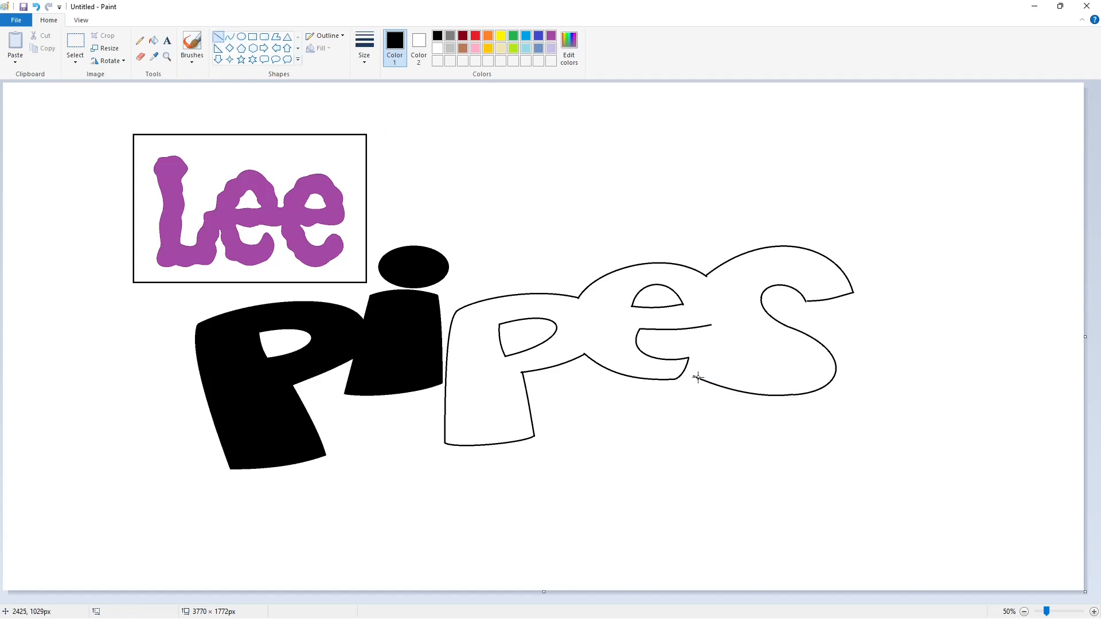
pyautogui.click(229, 36)
pyautogui.moveTo(703, 357); pyautogui.dragTo(736, 346)
pyautogui.moveTo(728, 360); pyautogui.dragTo(731, 366)
pyautogui.moveTo(743, 362); pyautogui.dragTo(710, 324)
pyautogui.click(800, 364)
pyautogui.moveTo(723, 336); pyautogui.dragTo(729, 339)
pyautogui.moveTo(725, 337); pyautogui.dragTo(724, 337)
pyautogui.click(773, 346)
# - Try to fill the joined p, e and s outline with black
pyautogui.click(153, 41)
pyautogui.click(659, 365)
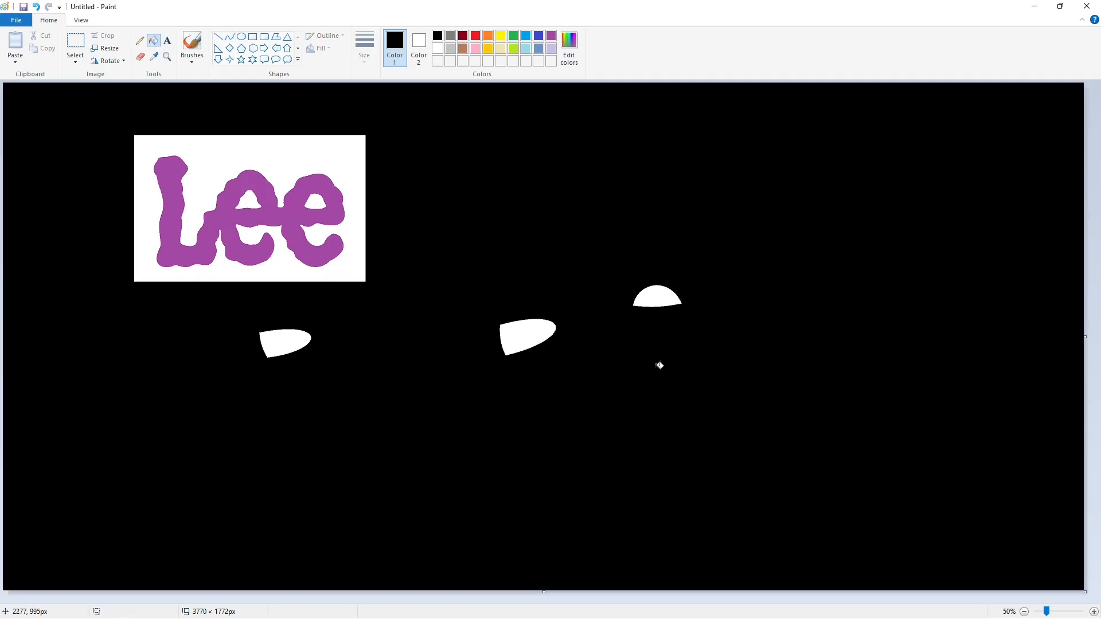
pyautogui.hotkey('ctrl', 'z')
# - Close the gap at the s's lower tip with a line and fill the joined p, e and s with black
pyautogui.click(1093, 611)
pyautogui.moveTo(511, 599); pyautogui.dragTo(805, 599)
pyautogui.scroll(2, 793, 547)
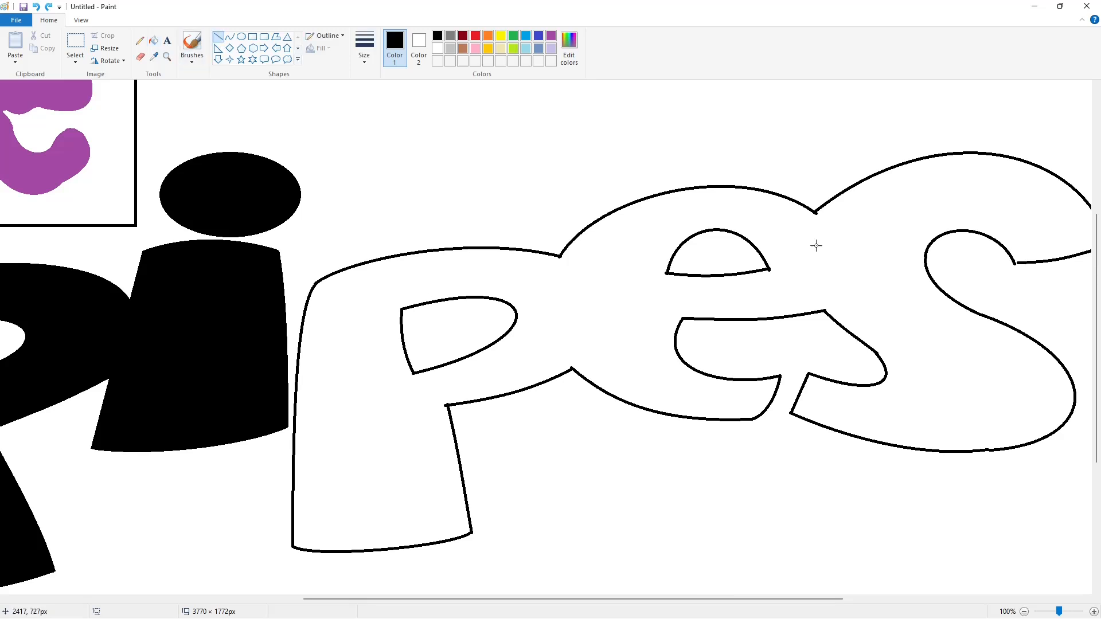
pyautogui.click(538, 290)
# - Trim the sharp corners and stray edges of the second p, e and s with short white lines
pyautogui.click(437, 48)
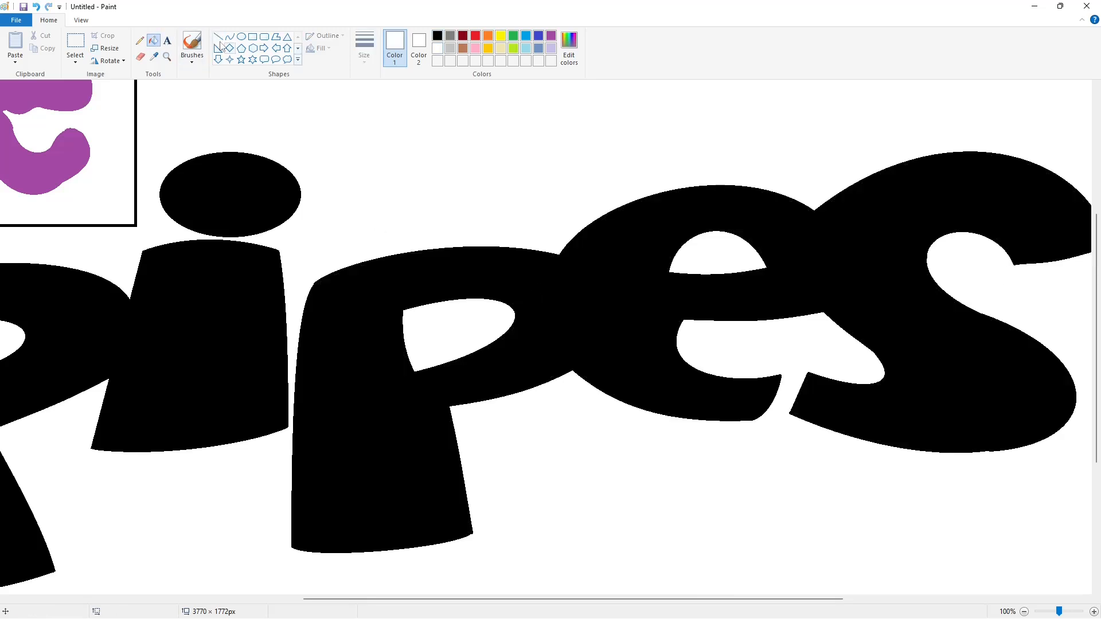
pyautogui.click(218, 38)
pyautogui.moveTo(306, 287); pyautogui.dragTo(323, 274)
pyautogui.scroll(-2, 517, 404)
pyautogui.moveTo(469, 412); pyautogui.dragTo(483, 399)
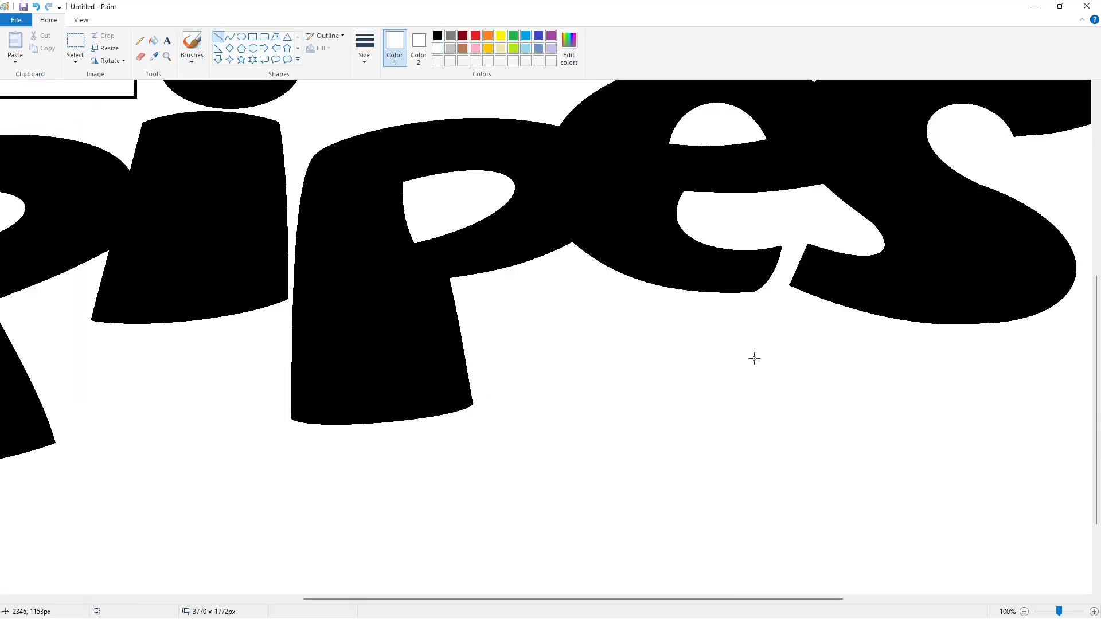
pyautogui.scroll(2, 752, 358)
pyautogui.hscroll(5, 751, 358)
pyautogui.moveTo(776, 269); pyautogui.dragTo(776, 268)
pyautogui.click(902, 281)
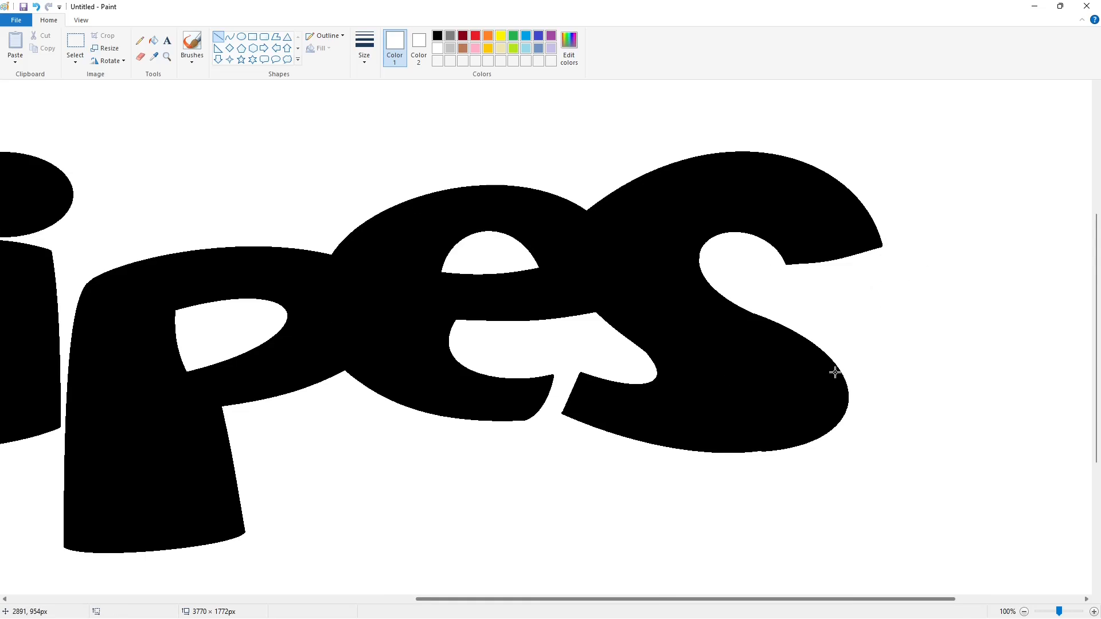
# - Smooth the bottom edge of the s with a short black line
pyautogui.click(440, 38)
pyautogui.moveTo(744, 450); pyautogui.dragTo(762, 450)
pyautogui.scroll(-1, 956, 549)
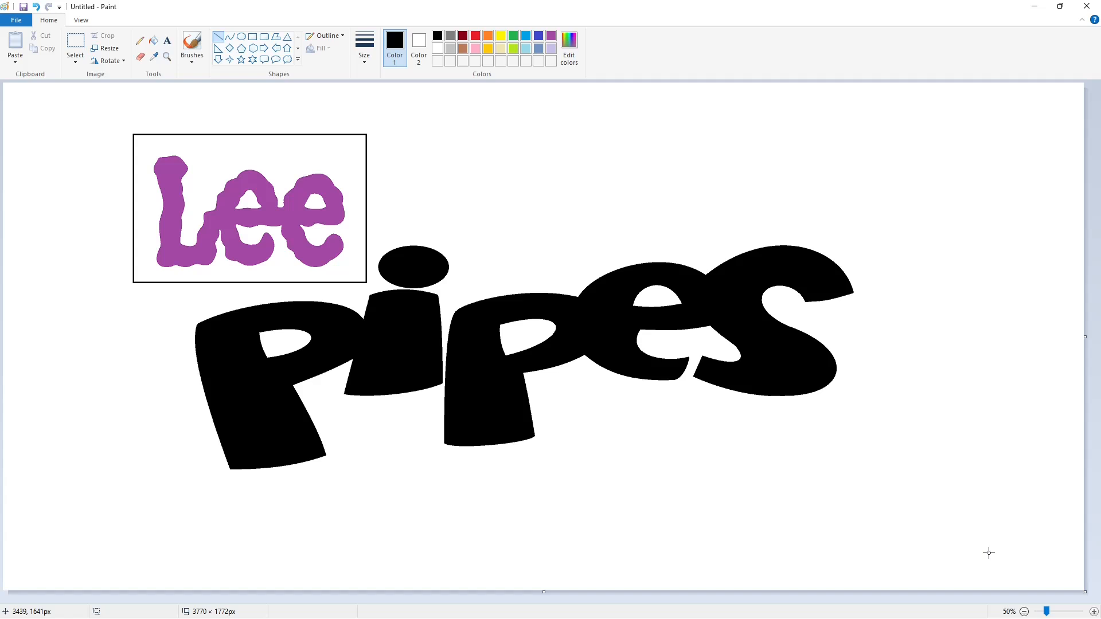
# - Try to draw a wide ellipse around the black pipes lettering
pyautogui.click(230, 36)
pyautogui.click(241, 37)
pyautogui.moveTo(107, 328); pyautogui.dragTo(818, 500)
pyautogui.moveTo(467, 451); pyautogui.dragTo(471, 448)
pyautogui.hotkey('ctrl', 'z')
# - Widen the canvas to 7452 × 1772 px and paste a copy of the pipes lettering on the added blank area
pyautogui.click(75, 41)
pyautogui.moveTo(935, 545); pyautogui.dragTo(111, 217)
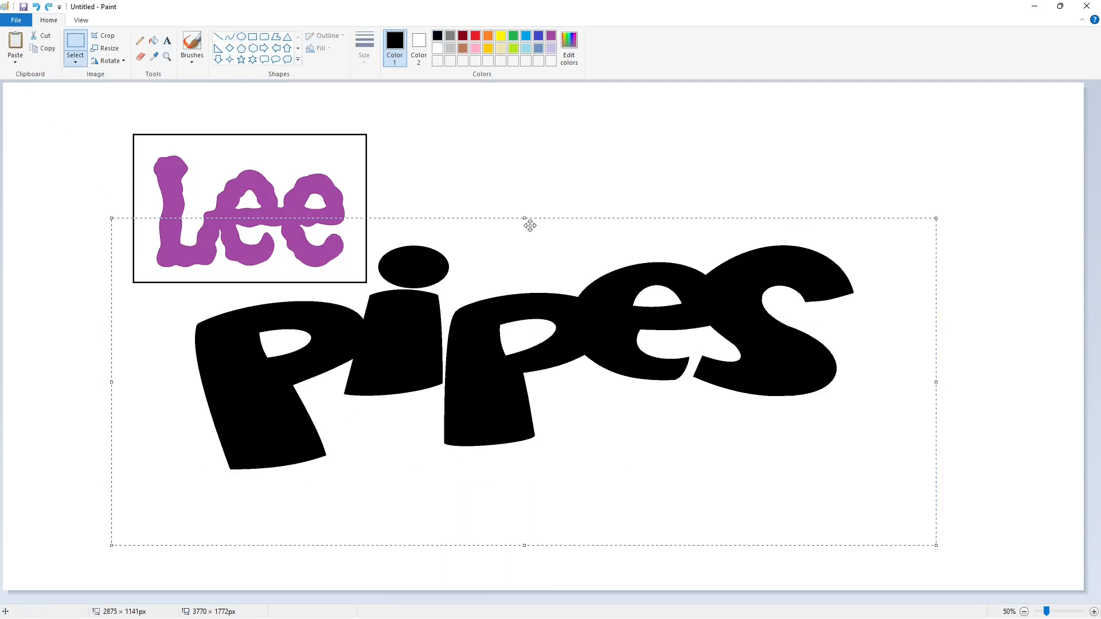
pyautogui.hotkey('ctrl', 'z')
pyautogui.scroll(-1, 847, 406)
pyautogui.moveTo(545, 210); pyautogui.dragTo(1072, 255)
pyautogui.scroll(1, 804, 526)
pyautogui.click(746, 599)
pyautogui.hotkey('ctrl', 'v')
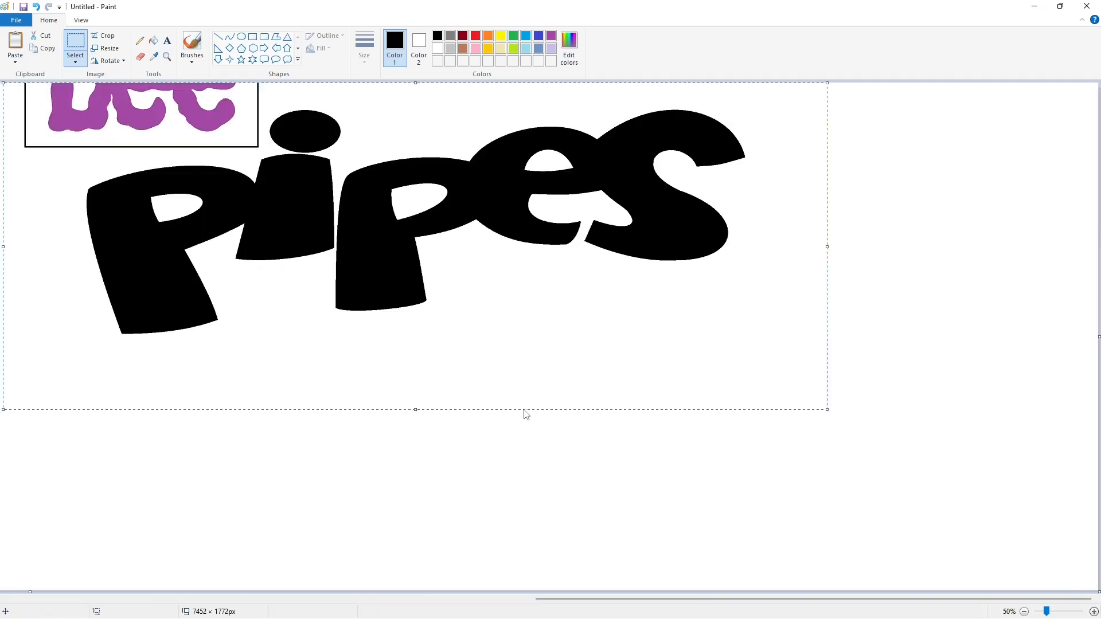
pyautogui.moveTo(368, 217); pyautogui.dragTo(638, 350)
pyautogui.hscroll(-5, 388, 480)
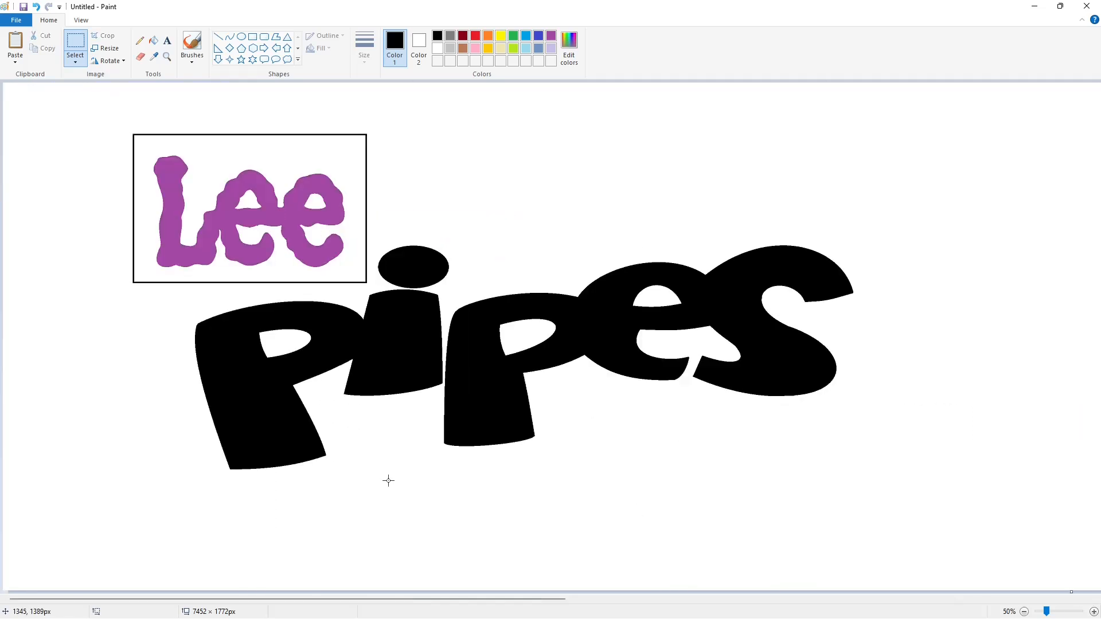
# - Try recoloring the original pipes lettering and the i's dot purple
pyautogui.click(153, 41)
pyautogui.click(551, 35)
pyautogui.click(472, 338)
pyautogui.click(432, 288)
pyautogui.hotkey('ctrl', 'z')
pyautogui.click(426, 276)
# - Try drawing a long black contour curve beside the left edge of the first P
pyautogui.click(230, 37)
pyautogui.click(438, 36)
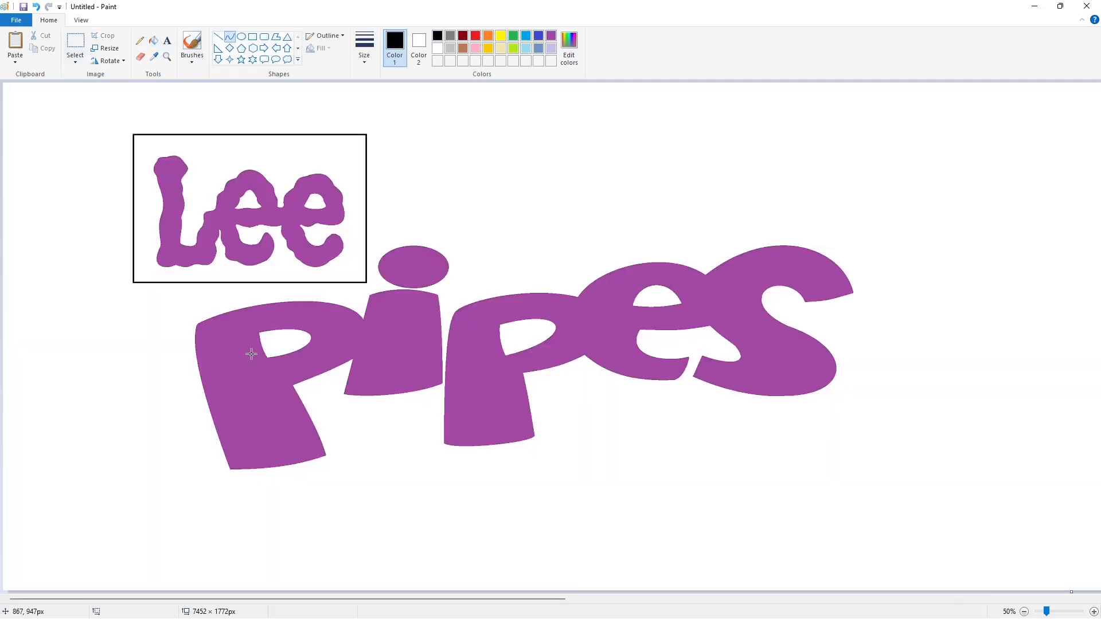
pyautogui.moveTo(220, 491); pyautogui.dragTo(183, 314)
pyautogui.moveTo(185, 367); pyautogui.dragTo(187, 438)
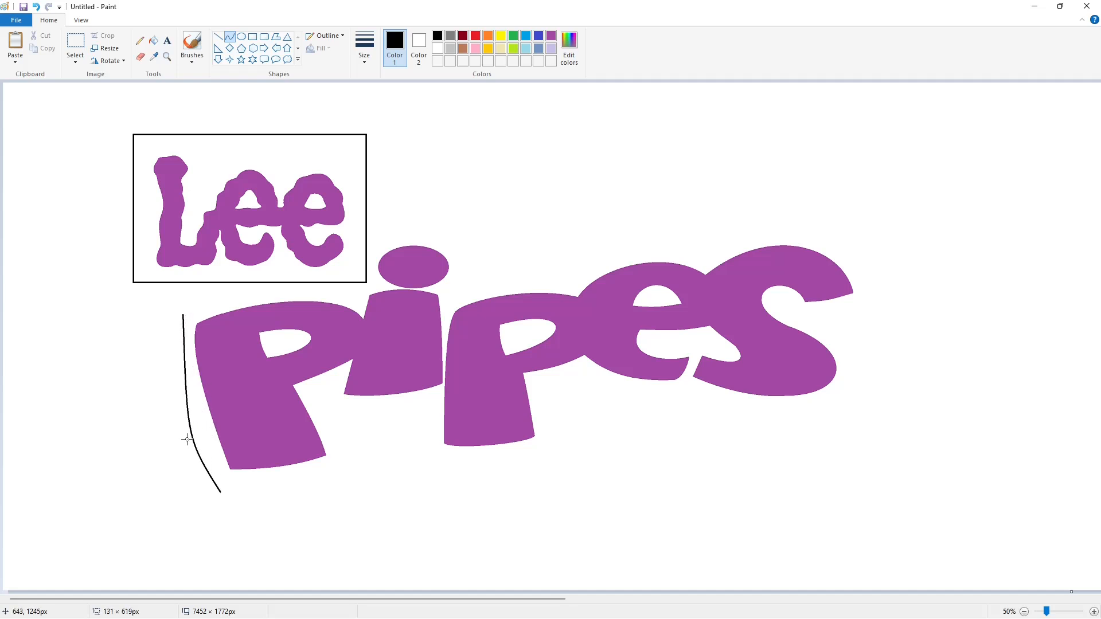
pyautogui.hotkey('ctrl', 'z')
# - Try placing a large ellipse about 2341 × 655 px over the lettering
pyautogui.hscroll(4, 383, 445)
pyautogui.click(242, 37)
pyautogui.moveTo(147, 327); pyautogui.dragTo(819, 511)
pyautogui.moveTo(575, 438); pyautogui.dragTo(604, 327)
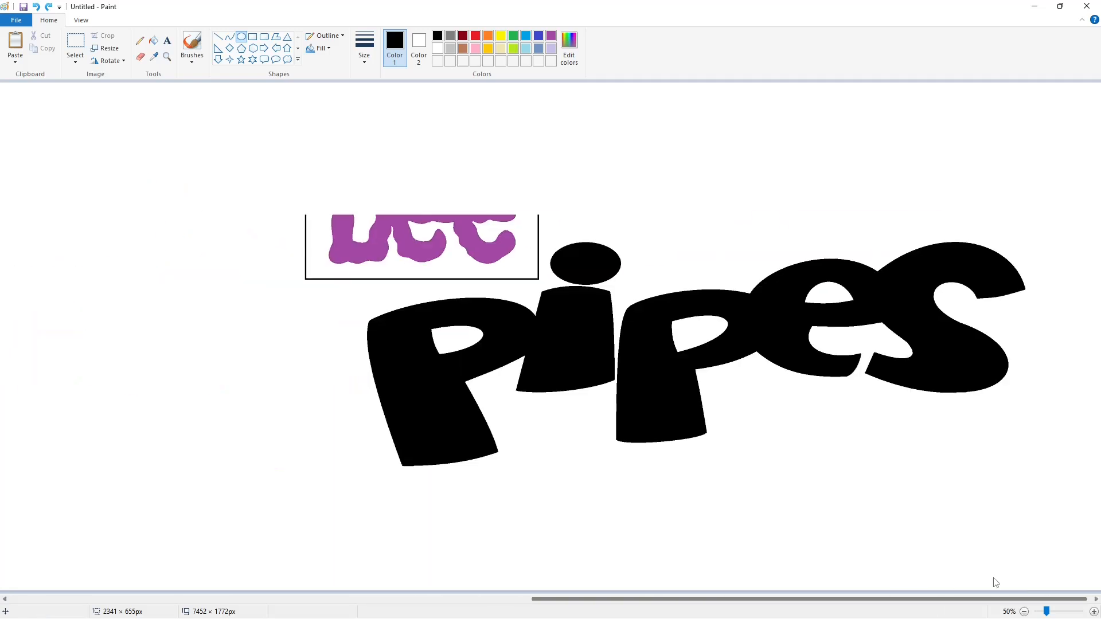
# - Copy the complete Lee and black pipes artwork and place the duplicate on the blank area right of the original
pyautogui.click(602, 598)
pyautogui.click(75, 43)
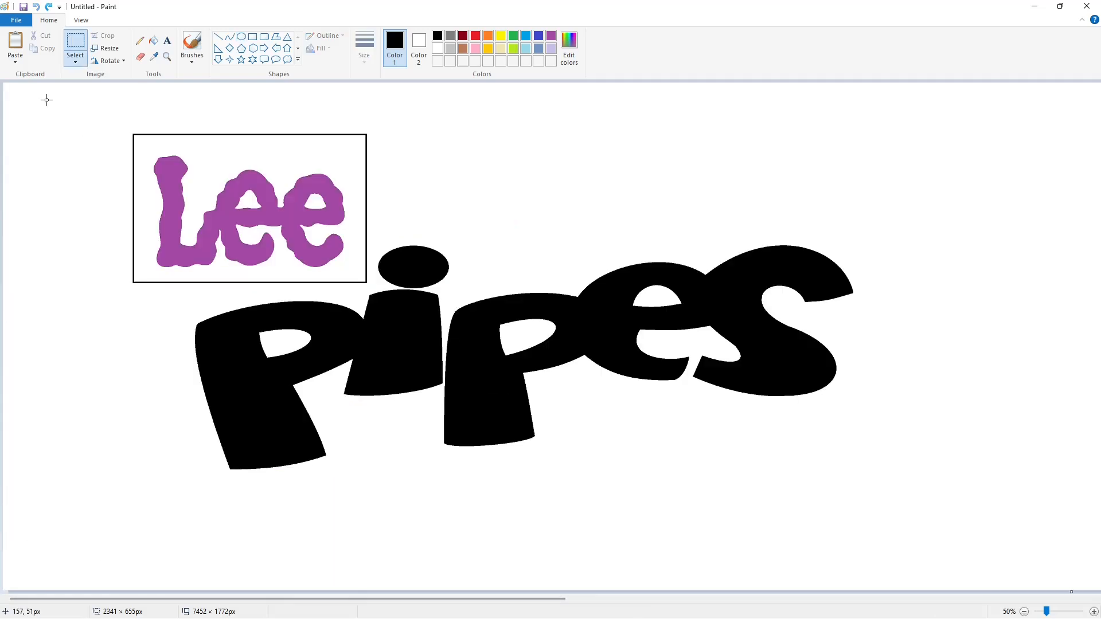
pyautogui.moveTo(40, 94); pyautogui.dragTo(975, 545)
pyautogui.hotkey('ctrl', 'x')
pyautogui.hotkey('ctrl', 'v')
pyautogui.moveTo(335, 285); pyautogui.dragTo(520, 311)
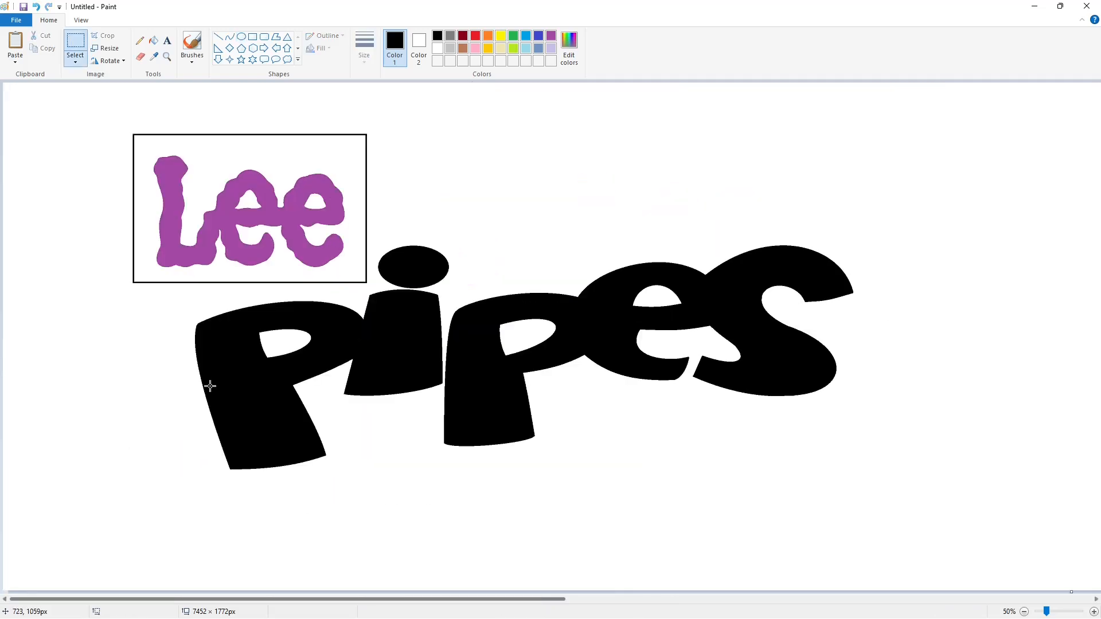
# - Try an ellipse about 2863 × 936 px around the original black pipes lettering
pyautogui.click(242, 36)
pyautogui.moveTo(216, 221); pyautogui.dragTo(840, 474)
pyautogui.moveTo(602, 376); pyautogui.dragTo(586, 372)
pyautogui.moveTo(512, 471); pyautogui.dragTo(513, 485)
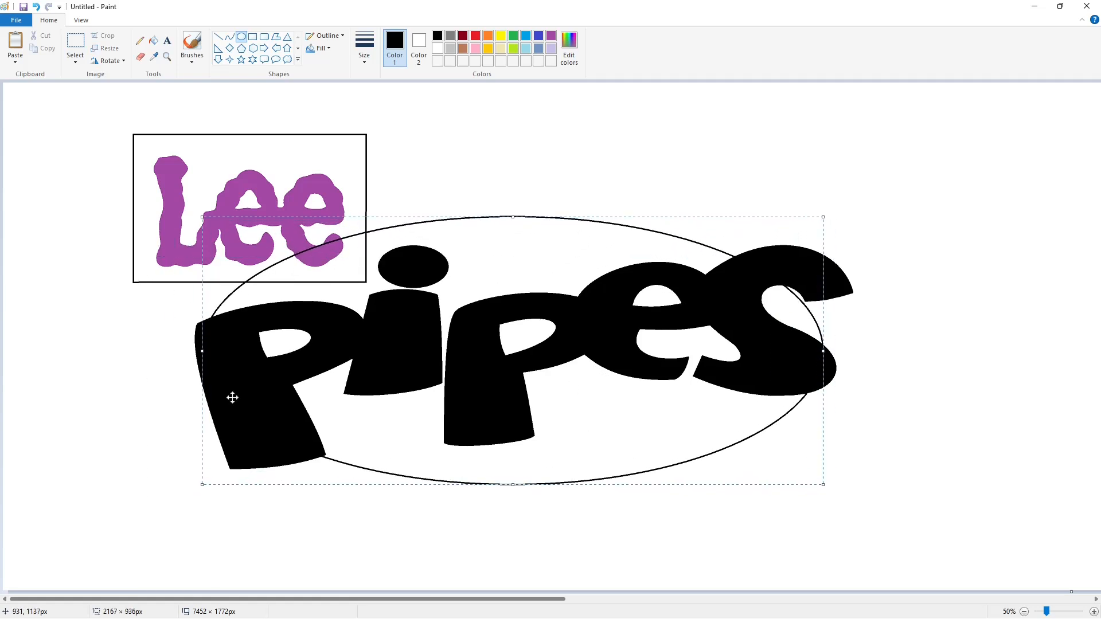
pyautogui.moveTo(202, 350); pyautogui.dragTo(109, 351)
pyautogui.moveTo(823, 351); pyautogui.dragTo(931, 357)
pyautogui.hotkey('ctrl', 'z')
# - Fill the original pipes letters and the i's dot with purple
pyautogui.click(153, 40)
pyautogui.click(551, 36)
pyautogui.click(396, 338)
pyautogui.click(414, 267)
pyautogui.click(739, 335)
# - Draw a black ellipse outline about 2859 × 937 px centred around the purple pipes lettering
pyautogui.click(437, 35)
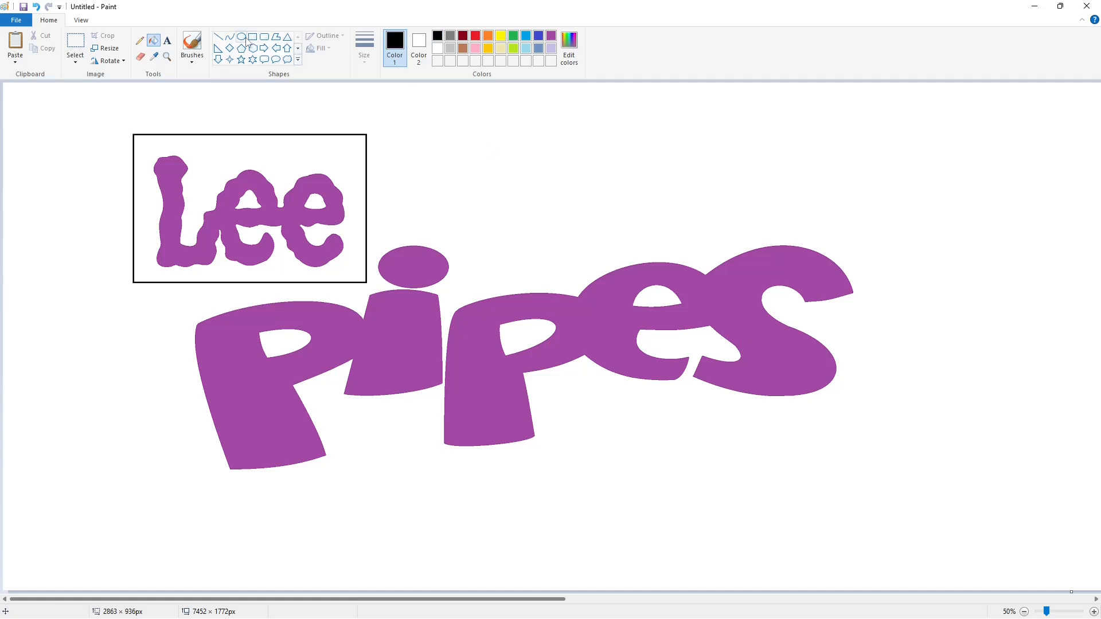
pyautogui.click(241, 36)
pyautogui.moveTo(154, 270); pyautogui.dragTo(794, 491)
pyautogui.moveTo(553, 422); pyautogui.dragTo(585, 368)
pyautogui.moveTo(517, 436); pyautogui.dragTo(550, 483)
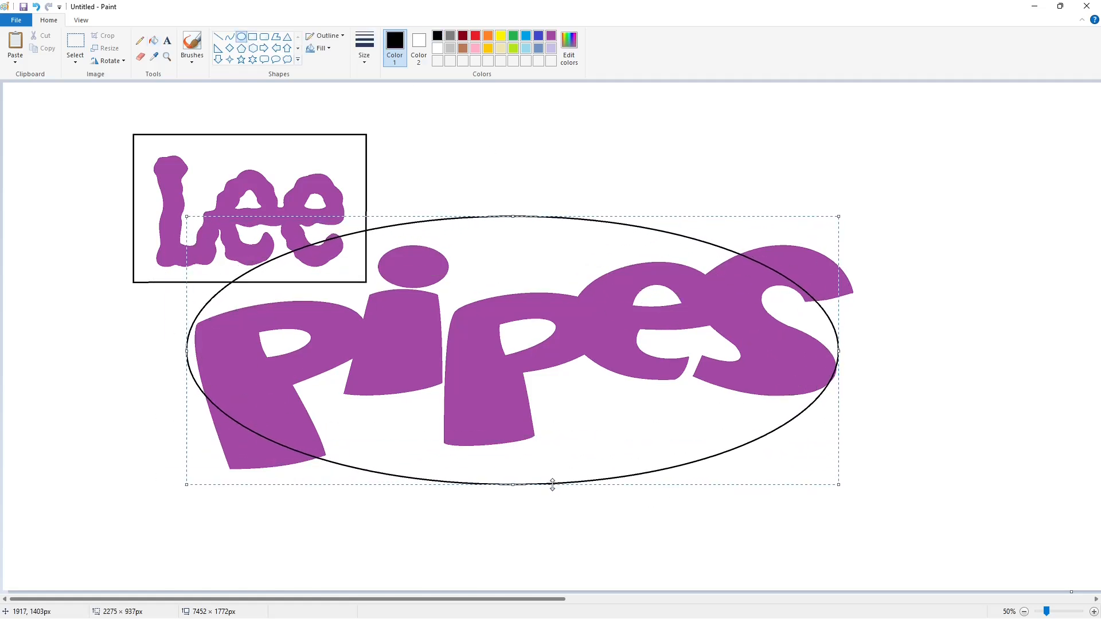
pyautogui.moveTo(187, 378); pyautogui.dragTo(110, 383)
pyautogui.moveTo(838, 360); pyautogui.dragTo(932, 363)
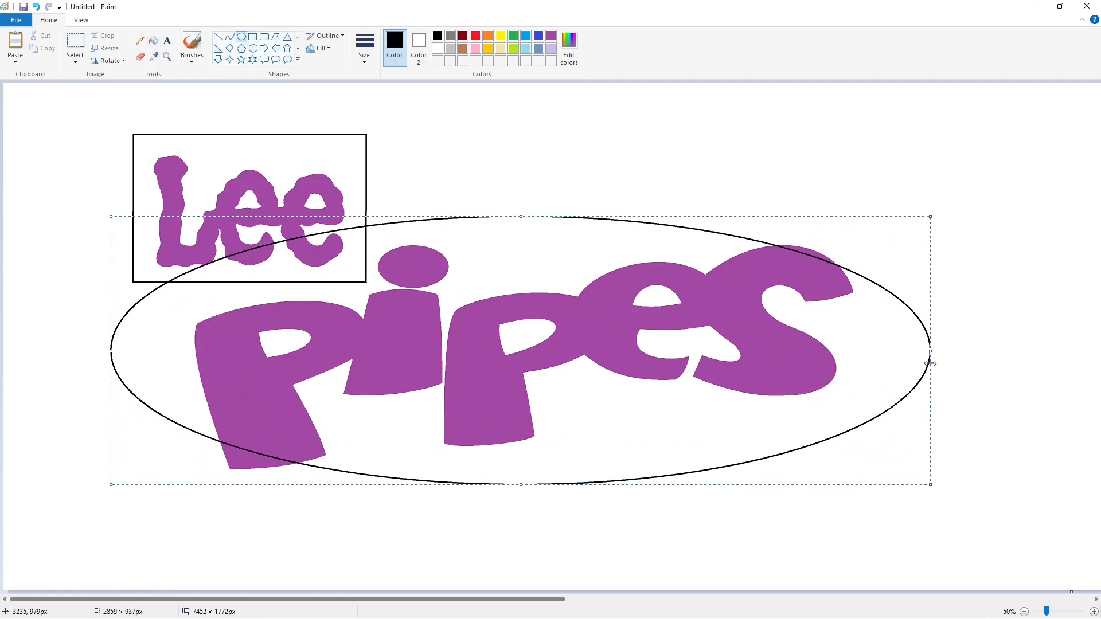
pyautogui.click(579, 524)
# - Draw a second ellipse about 3253 × 1062 px around the first one and widen it slightly leftward
pyautogui.moveTo(141, 192)
pyautogui.mouseDown()
pyautogui.moveTo(506, 474)
pyautogui.moveTo(788, 533)
pyautogui.mouseUp()
pyautogui.moveTo(411, 375); pyautogui.dragTo(454, 382)
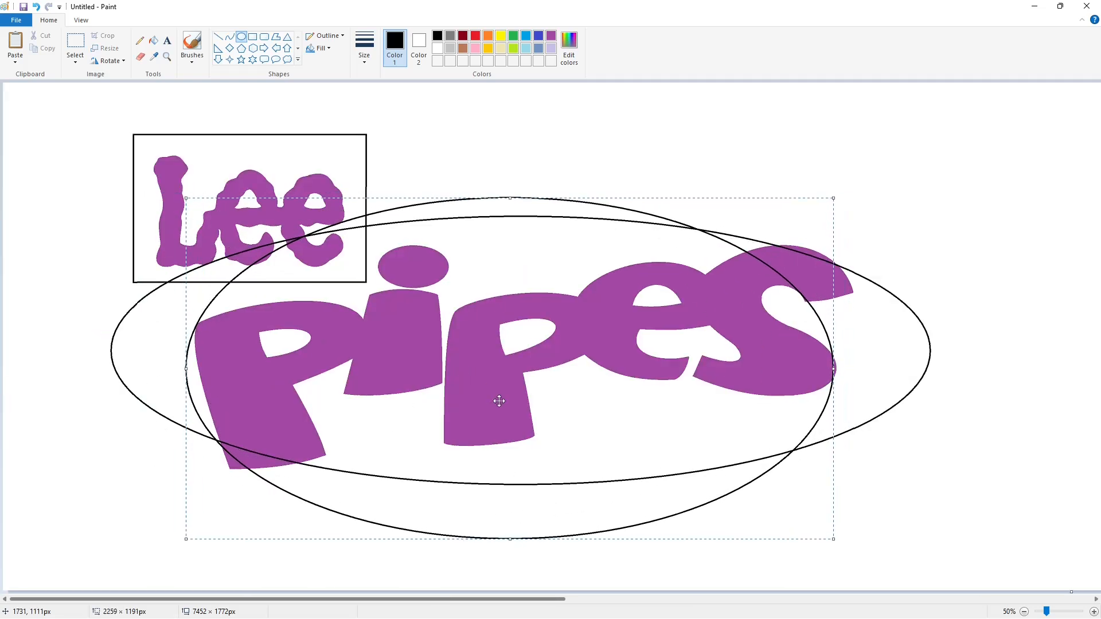
pyautogui.moveTo(545, 538); pyautogui.dragTo(550, 504)
pyautogui.moveTo(186, 351); pyautogui.dragTo(57, 351)
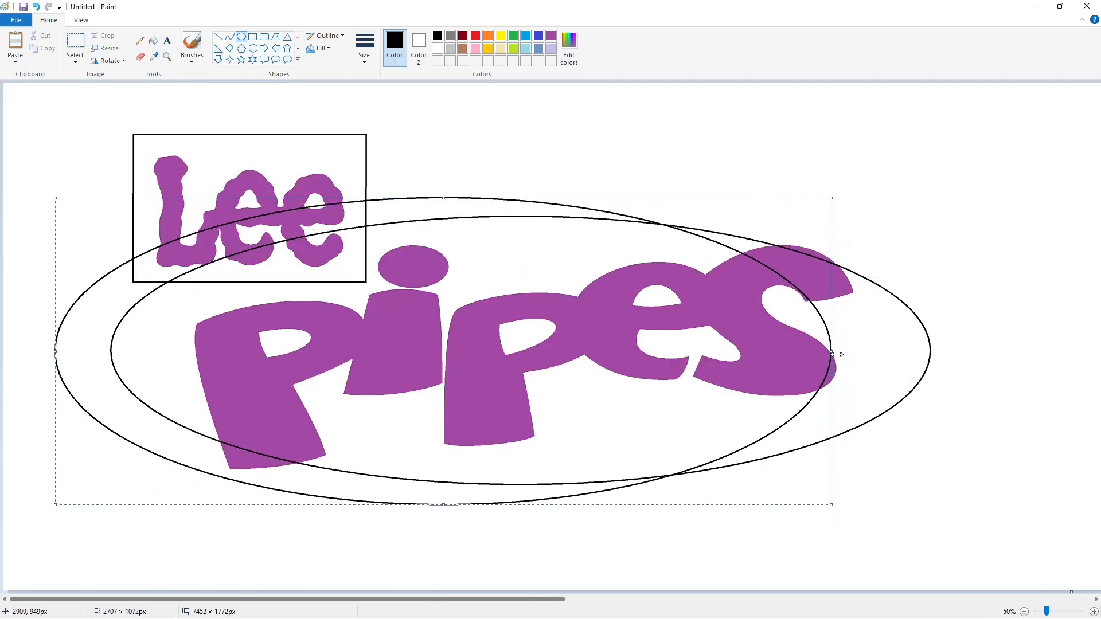
pyautogui.moveTo(836, 354); pyautogui.dragTo(989, 368)
pyautogui.moveTo(522, 505); pyautogui.dragTo(522, 502)
pyautogui.moveTo(523, 198); pyautogui.dragTo(524, 199)
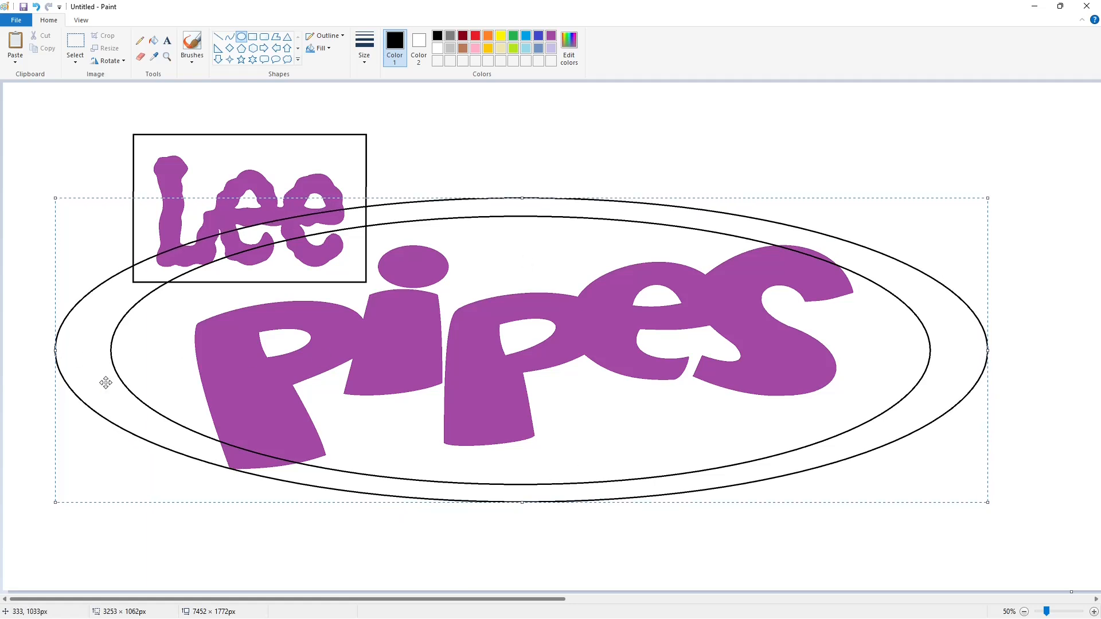
pyautogui.moveTo(55, 350); pyautogui.dragTo(48, 351)
pyautogui.moveTo(173, 373); pyautogui.dragTo(176, 372)
pyautogui.click(1016, 473)
# - Fill the ring between the two ellipses with black, leaving the Lee frame's interior unfilled
pyautogui.hscroll(8, 1017, 473)
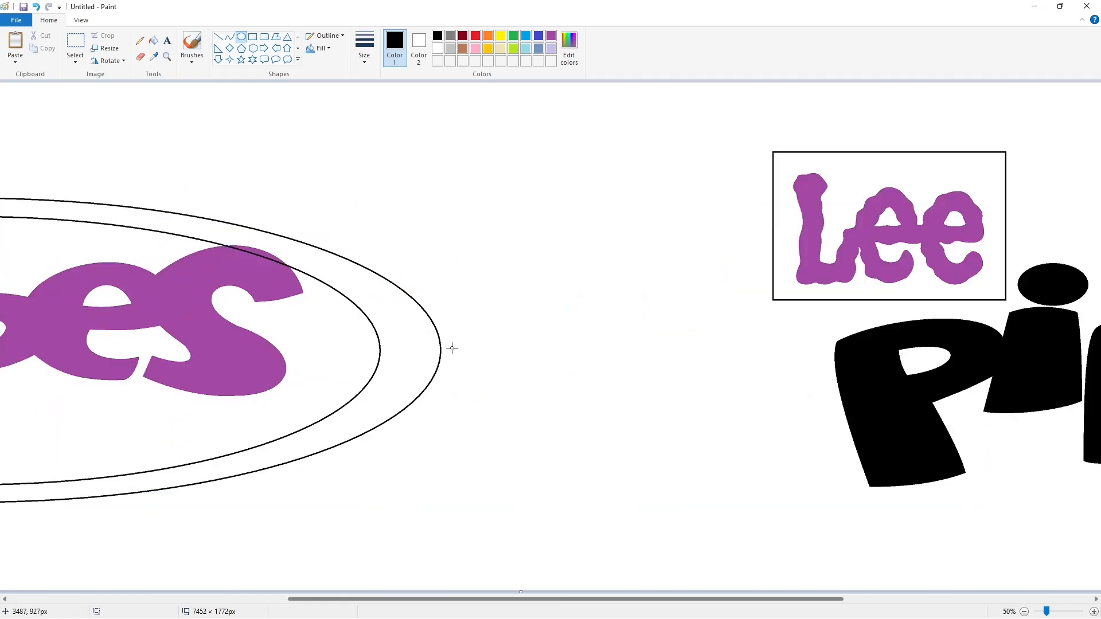
pyautogui.hscroll(-8, 452, 348)
pyautogui.click(153, 41)
pyautogui.click(500, 208)
pyautogui.click(195, 440)
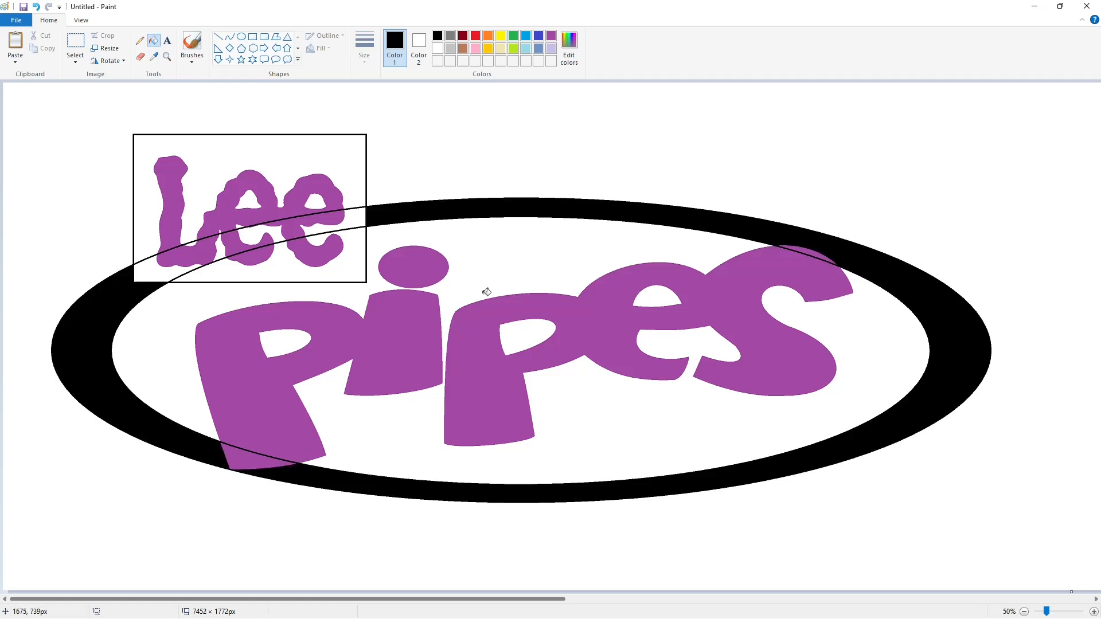
# - Draw a black contour curve following the first P's left side down to the inner edge of the ring
pyautogui.click(229, 36)
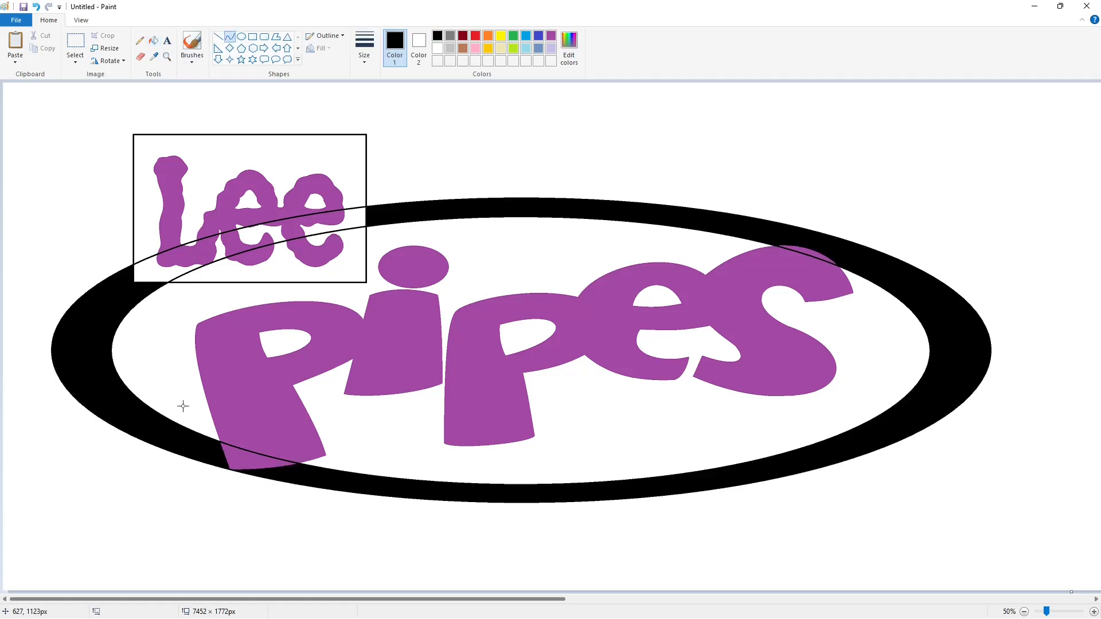
pyautogui.moveTo(183, 315); pyautogui.dragTo(188, 430)
pyautogui.moveTo(180, 340); pyautogui.dragTo(165, 338)
pyautogui.moveTo(179, 390); pyautogui.dragTo(173, 387)
pyautogui.hscroll(4, 191, 322)
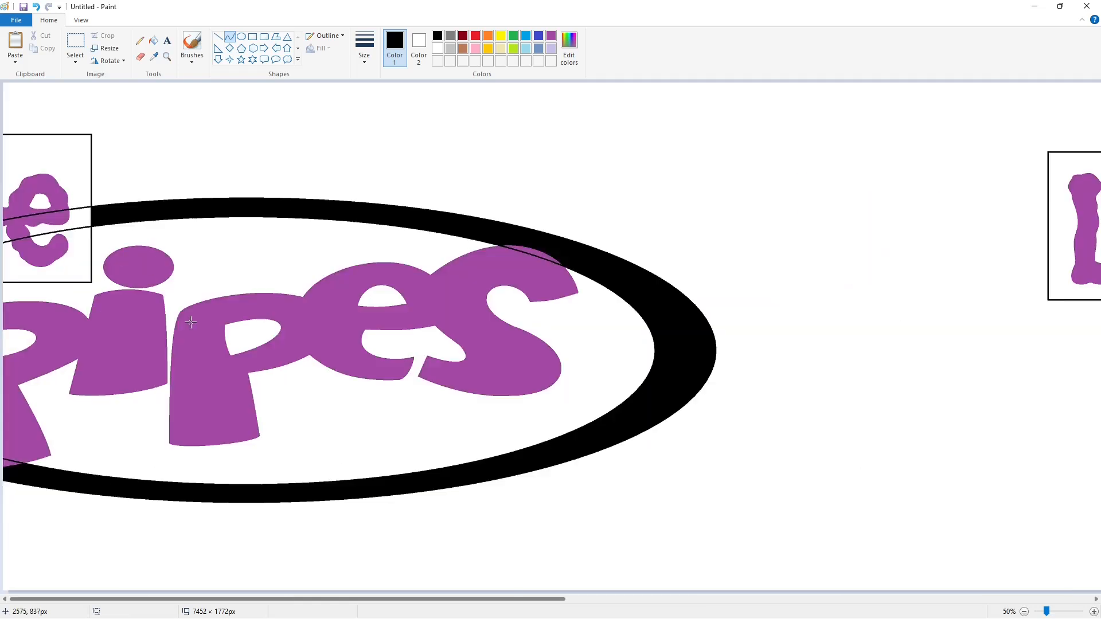
pyautogui.hscroll(-4, 191, 322)
# - Draw a bent contour curve above the first P, from the side contour's upper end to the Lee frame's bottom edge
pyautogui.moveTo(183, 315); pyautogui.dragTo(275, 282)
pyautogui.moveTo(216, 302); pyautogui.dragTo(246, 287)
pyautogui.click(325, 326)
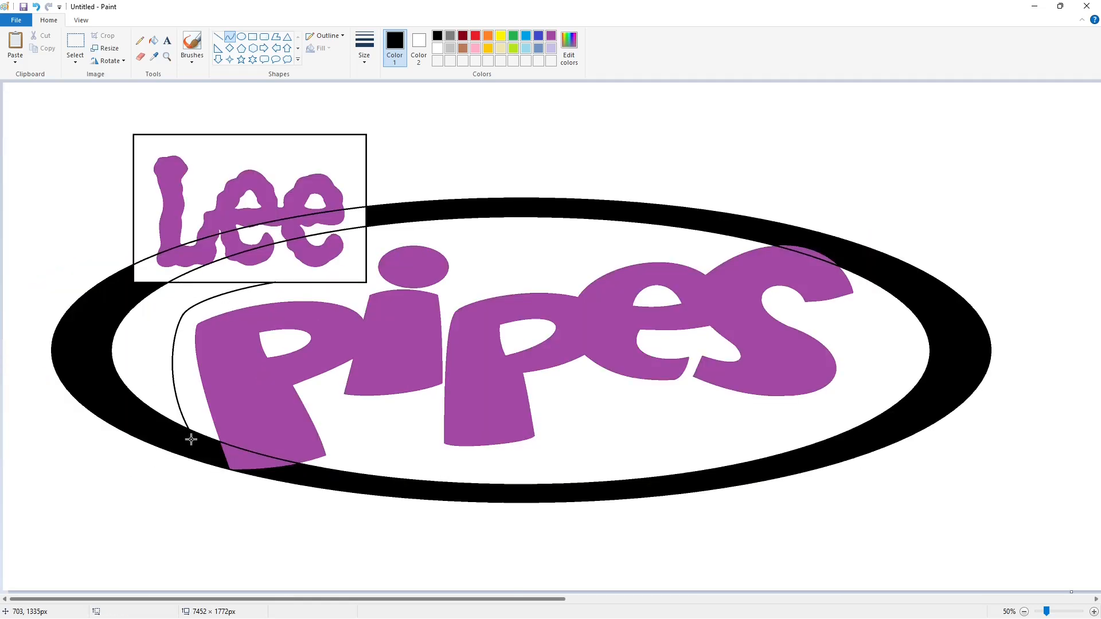
# - Draw a black contour around the bottom of the first P, extending below the ring and curving up past the stem
pyautogui.click(218, 37)
pyautogui.moveTo(205, 459); pyautogui.dragTo(376, 452)
pyautogui.click(229, 36)
pyautogui.moveTo(298, 471); pyautogui.dragTo(333, 477)
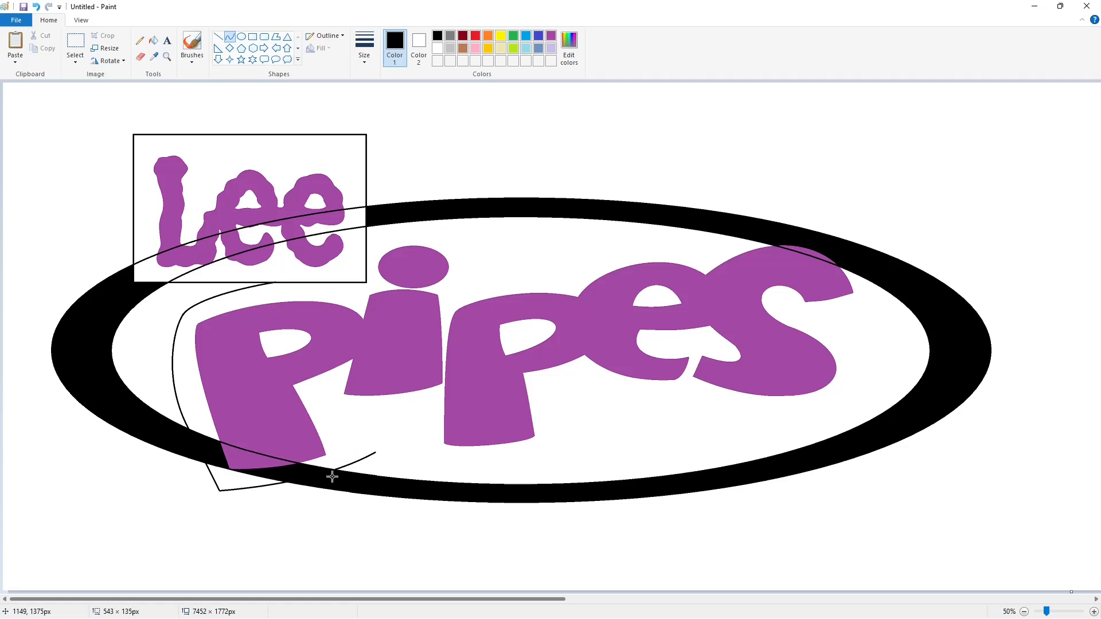
pyautogui.click(332, 477)
# - Draw short contour lines between the Lee frame and the i, and a curve along the first P's stem on its inner side
pyautogui.click(218, 37)
pyautogui.moveTo(317, 273); pyautogui.dragTo(365, 296)
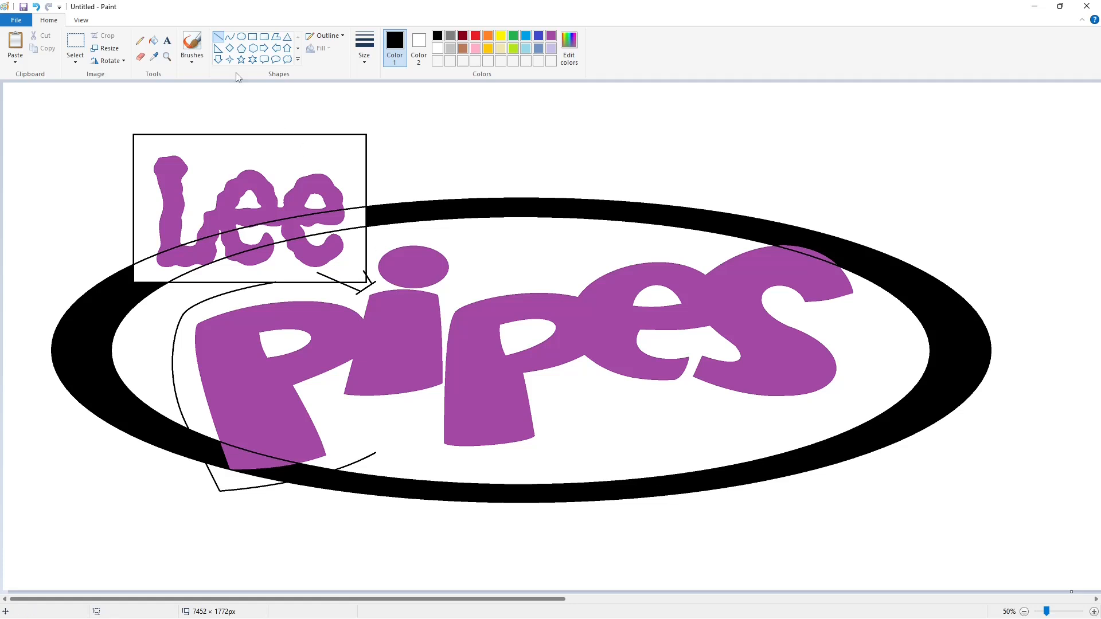
pyautogui.click(229, 36)
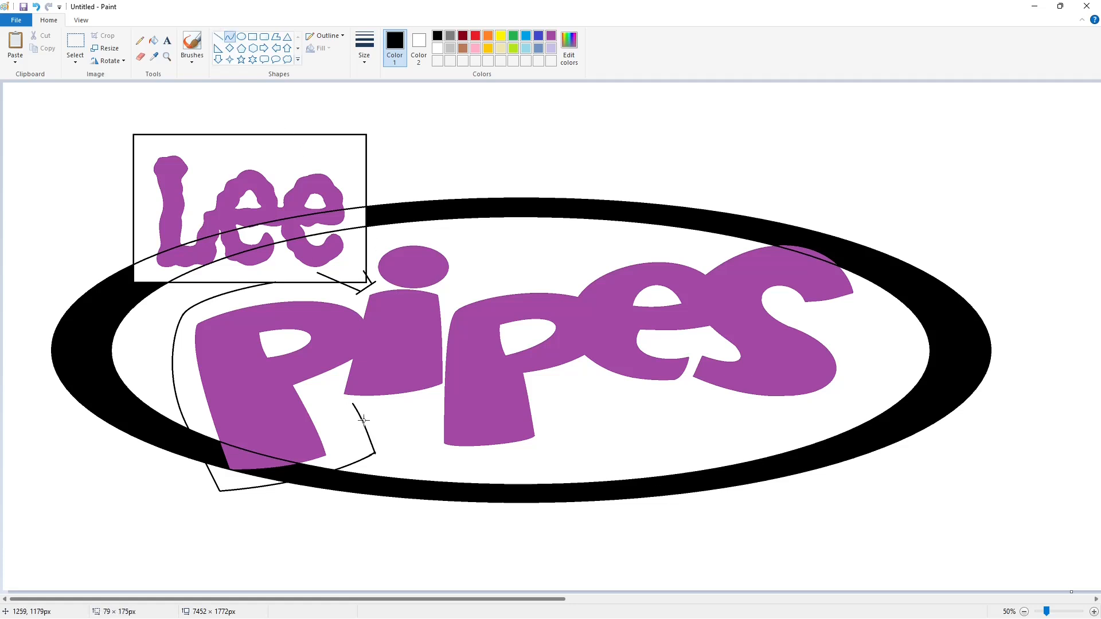
pyautogui.click(366, 421)
# - Draw a horizontal black contour line beneath the i, starting at the first P's stem contour
pyautogui.moveTo(353, 407); pyautogui.dragTo(425, 407)
pyautogui.hotkey('ctrl', 'z')
pyautogui.click(218, 36)
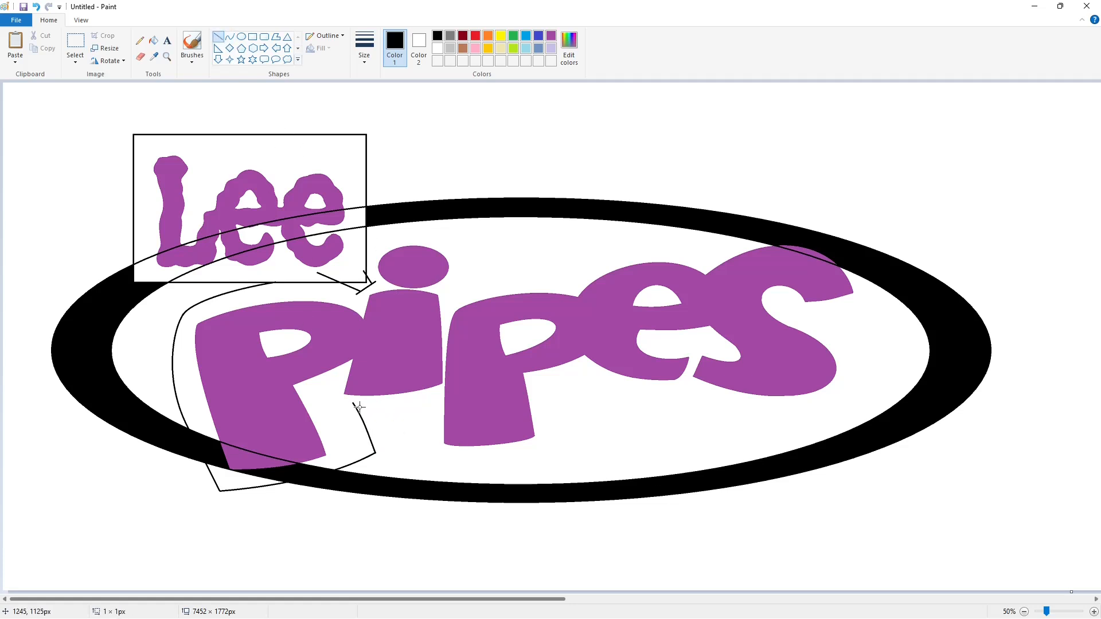
pyautogui.moveTo(352, 407); pyautogui.dragTo(428, 406)
# - Draw contour curves down the second P's left side and along underneath its stem
pyautogui.click(229, 37)
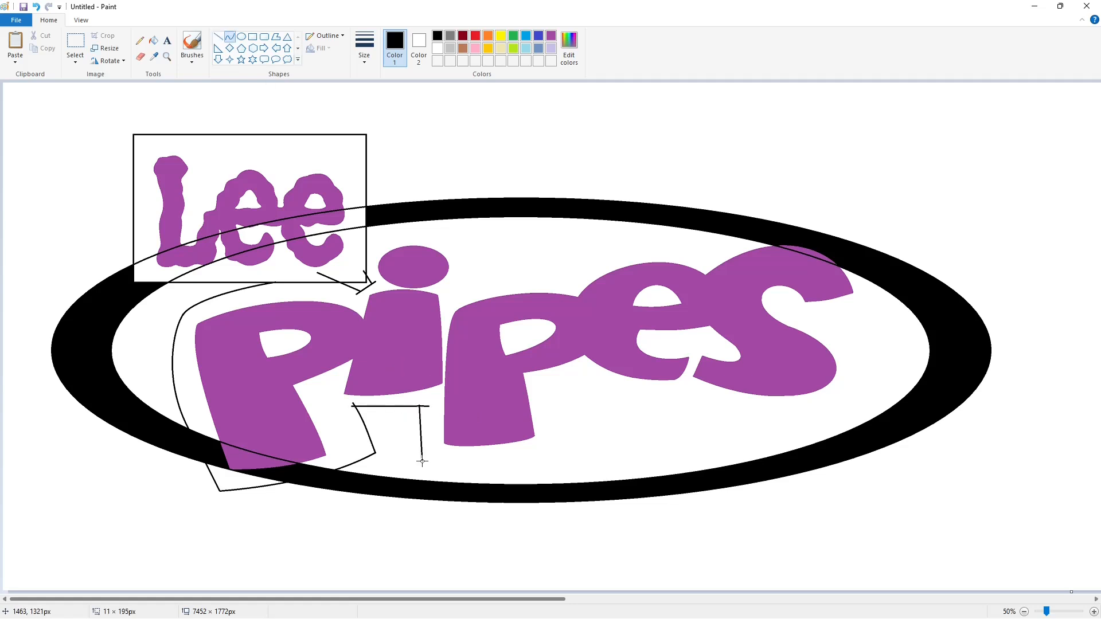
pyautogui.click(418, 438)
pyautogui.moveTo(422, 461); pyautogui.dragTo(579, 446)
pyautogui.click(485, 455)
pyautogui.moveTo(521, 450); pyautogui.dragTo(526, 459)
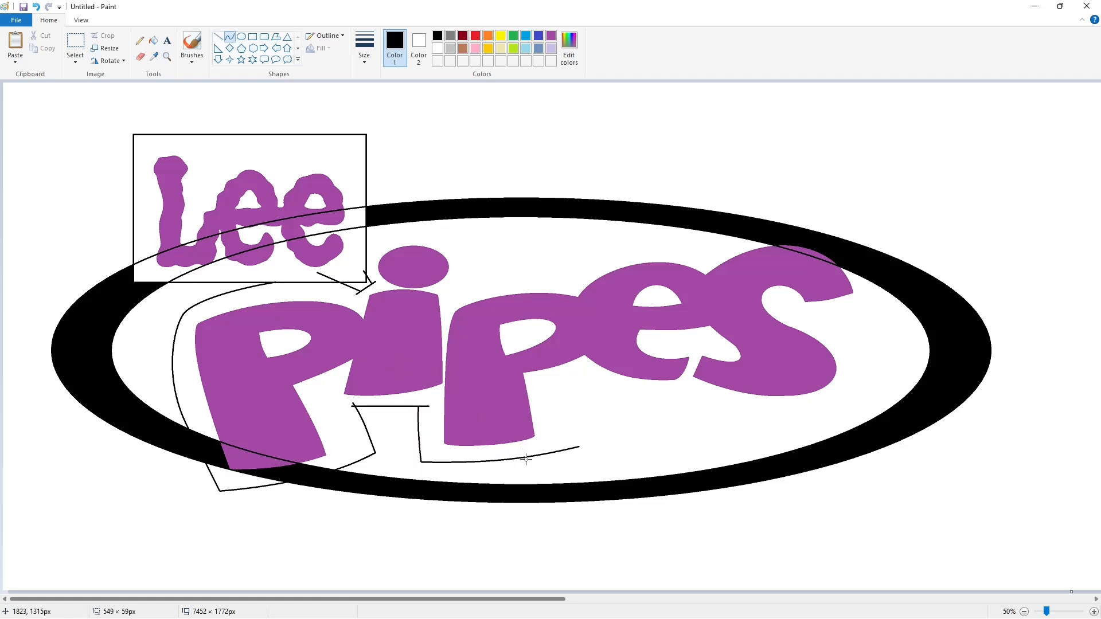
pyautogui.click(525, 460)
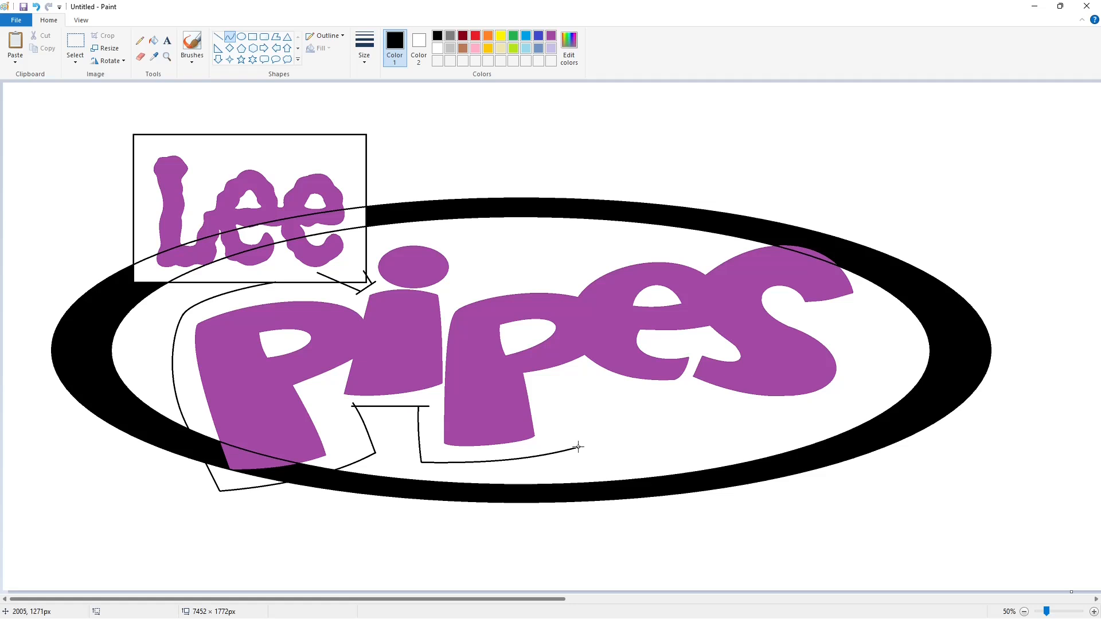
# - Continue the contour up the second P's right side, beneath the e and s, and around the s to its upper tip
pyautogui.moveTo(574, 384)
pyautogui.mouseDown()
pyautogui.moveTo(664, 387)
pyautogui.moveTo(627, 394)
pyautogui.moveTo(816, 317)
pyautogui.moveTo(804, 418)
pyautogui.moveTo(782, 461)
pyautogui.mouseUp()
pyautogui.click(627, 395)
pyautogui.moveTo(826, 438); pyautogui.dragTo(944, 375)
pyautogui.click(1009, 501)
pyautogui.moveTo(814, 317); pyautogui.dragTo(884, 302)
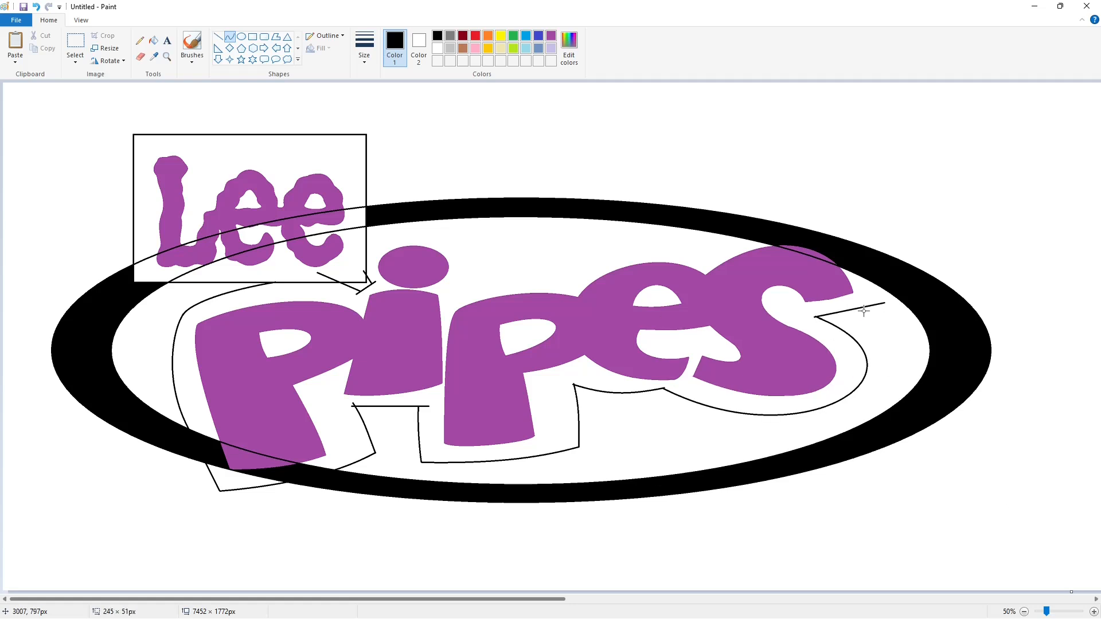
pyautogui.click(864, 311)
pyautogui.click(864, 312)
pyautogui.click(219, 38)
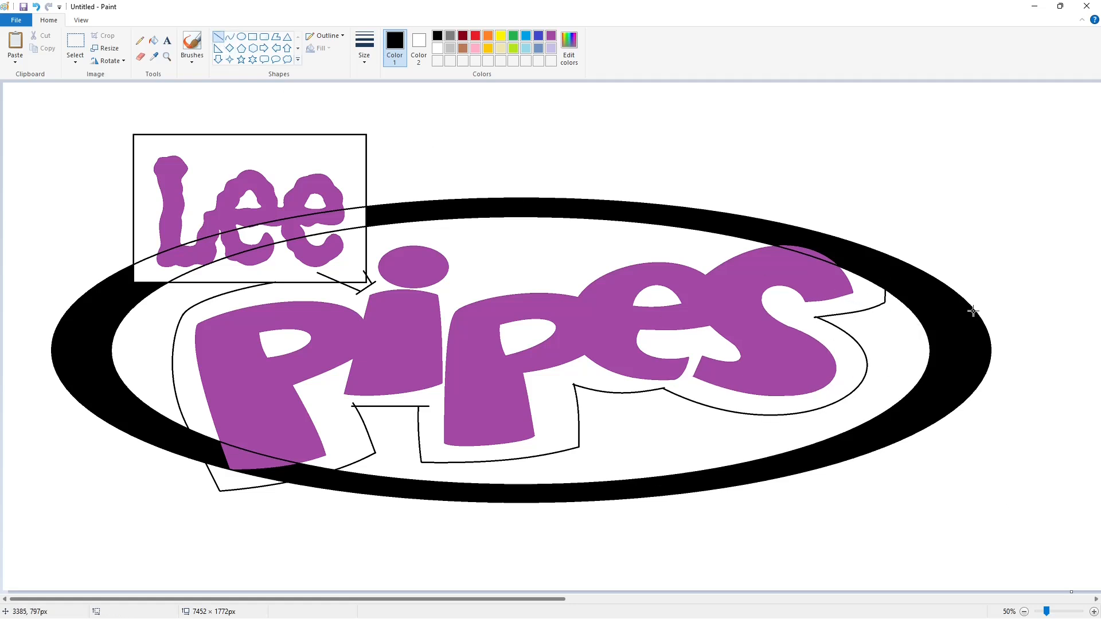
# - Draw contour curves over the top of the s, from its junction with the e out across the ring
pyautogui.click(229, 37)
pyautogui.moveTo(787, 226); pyautogui.dragTo(838, 236)
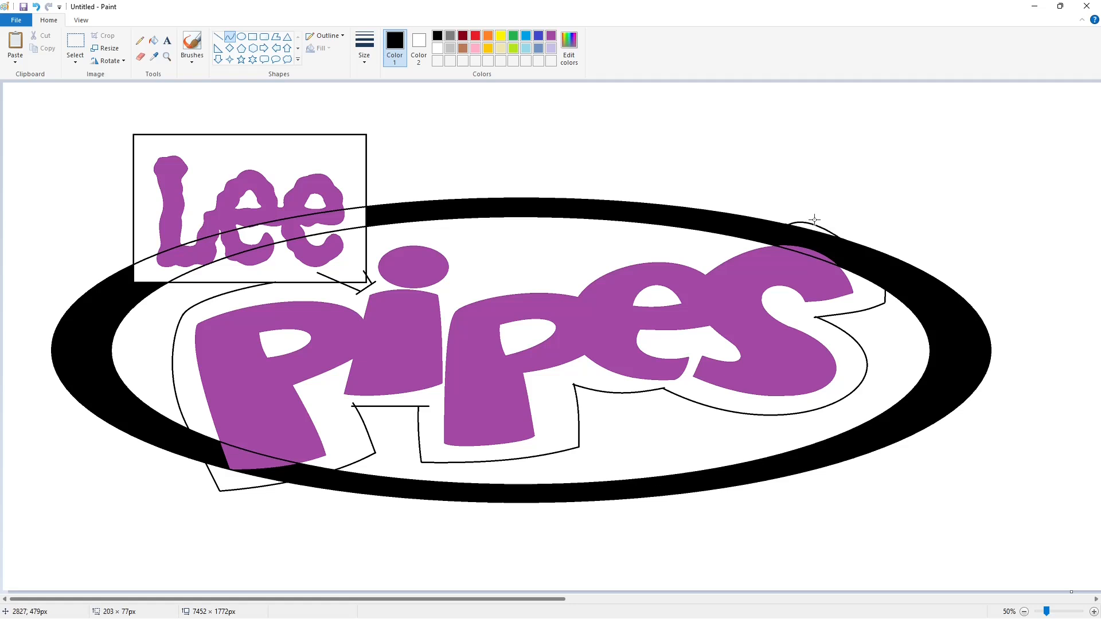
pyautogui.click(715, 255)
pyautogui.click(716, 243)
pyautogui.click(717, 243)
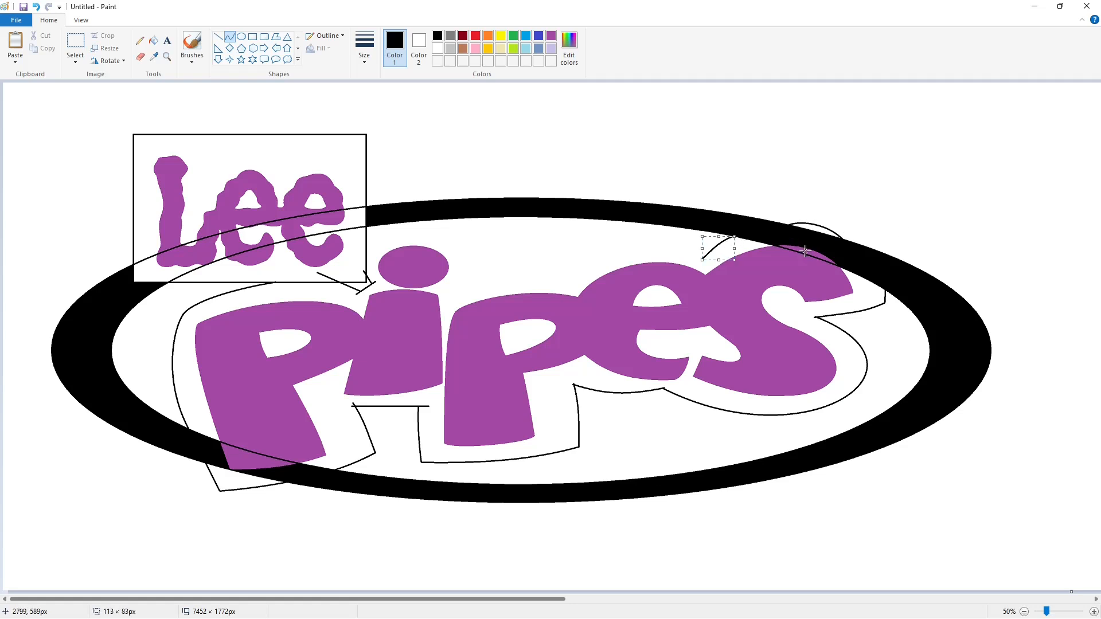
pyautogui.click(804, 271)
pyautogui.hotkey('ctrl', 'z')
pyautogui.moveTo(702, 258); pyautogui.dragTo(815, 214)
pyautogui.click(740, 214)
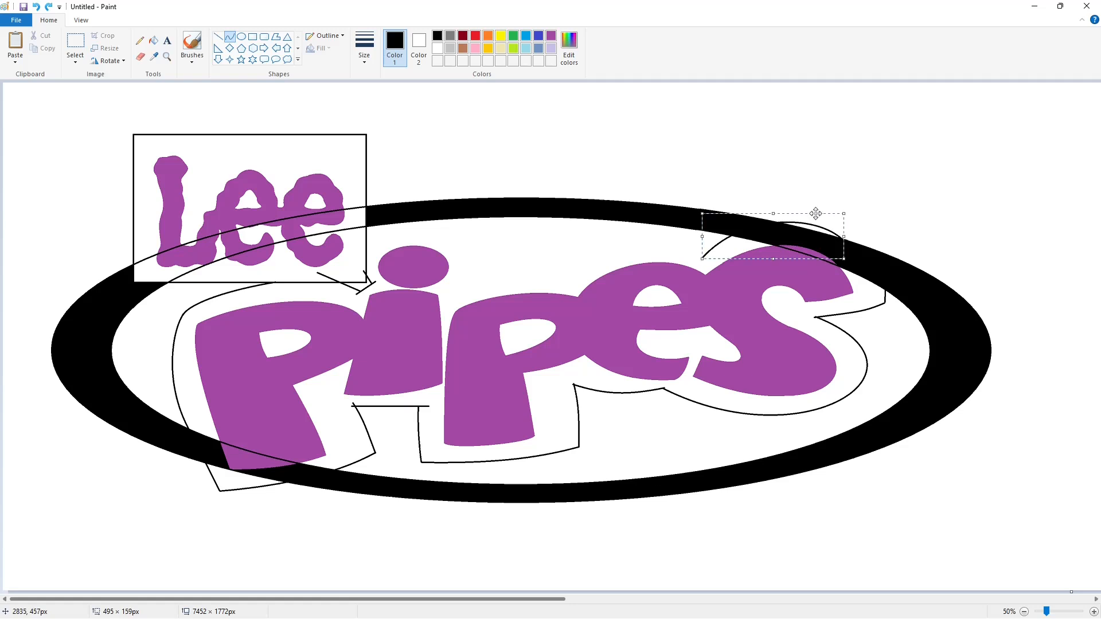
pyautogui.click(928, 212)
# - Draw contour curves above the e and the second P, and around the i's dot back to the Lee frame
pyautogui.moveTo(704, 259); pyautogui.dragTo(561, 281)
pyautogui.moveTo(640, 269); pyautogui.dragTo(653, 241)
pyautogui.moveTo(600, 250)
pyautogui.mouseDown()
pyautogui.moveTo(465, 290)
pyautogui.moveTo(495, 283)
pyautogui.moveTo(425, 232)
pyautogui.moveTo(482, 252)
pyautogui.mouseUp()
pyautogui.click(516, 229)
pyautogui.click(485, 263)
pyautogui.moveTo(466, 241)
pyautogui.mouseDown()
pyautogui.moveTo(365, 259)
pyautogui.moveTo(391, 230)
pyautogui.moveTo(371, 239)
pyautogui.mouseUp()
pyautogui.click(486, 250)
pyautogui.click(543, 249)
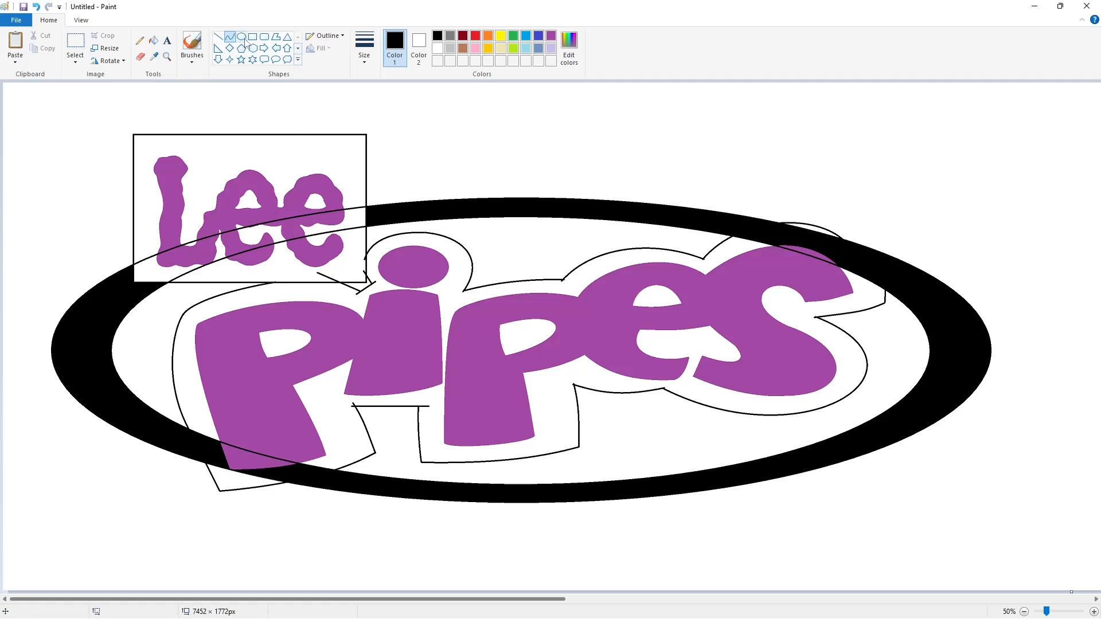
# - Draw a small purple circle outline inside the Lee frame, above the last e
pyautogui.click(240, 36)
pyautogui.click(551, 35)
pyautogui.moveTo(322, 151); pyautogui.dragTo(339, 167)
pyautogui.click(462, 180)
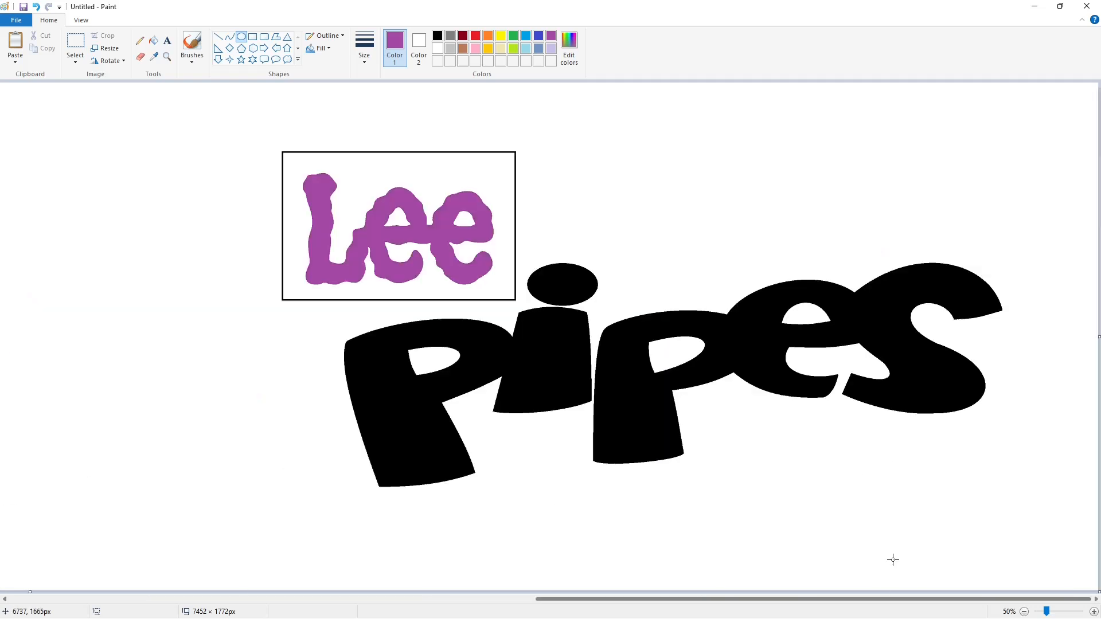
# - Fill the black "pes" letters of the spare lettering copy with purple
pyautogui.click(153, 40)
pyautogui.click(542, 321)
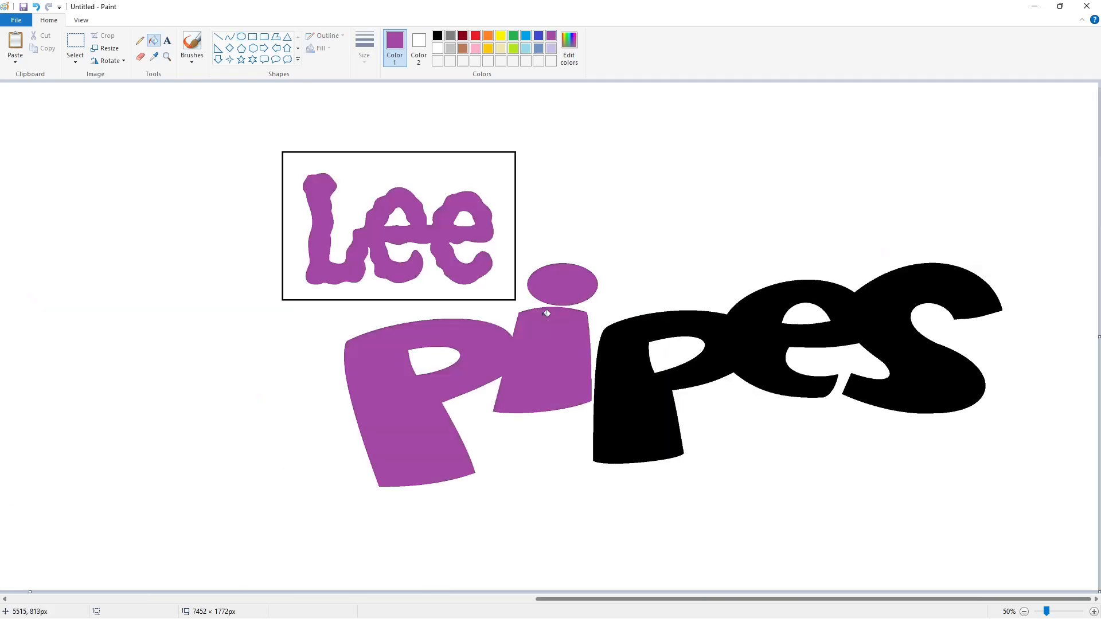
pyautogui.click(631, 402)
pyautogui.click(79, 45)
pyautogui.moveTo(139, 98); pyautogui.dragTo(1044, 528)
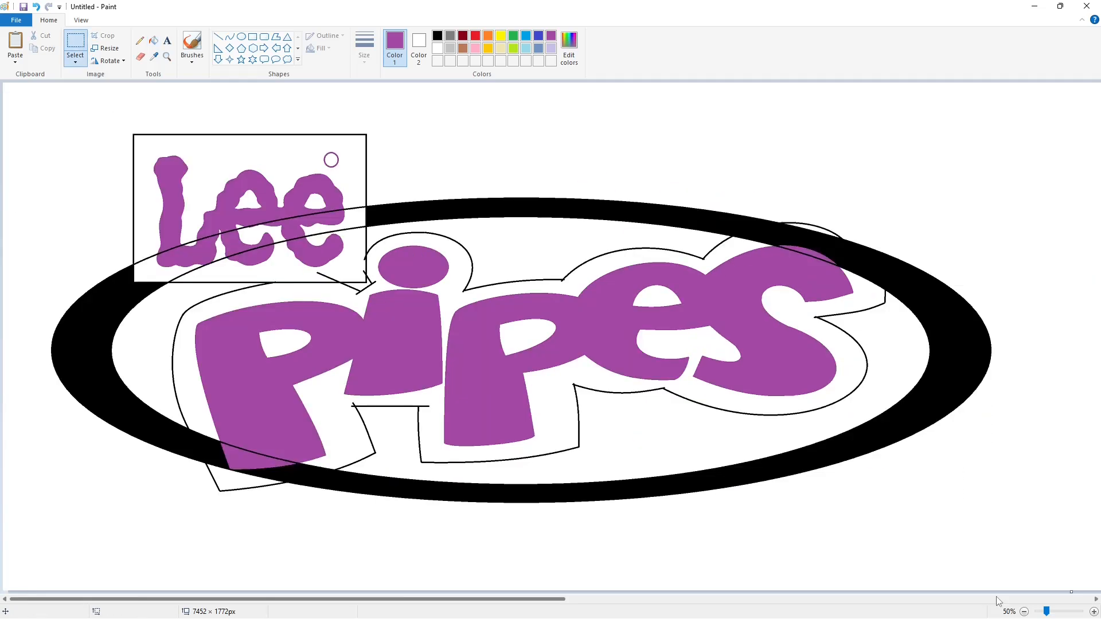
pyautogui.scroll(1, 649, 492)
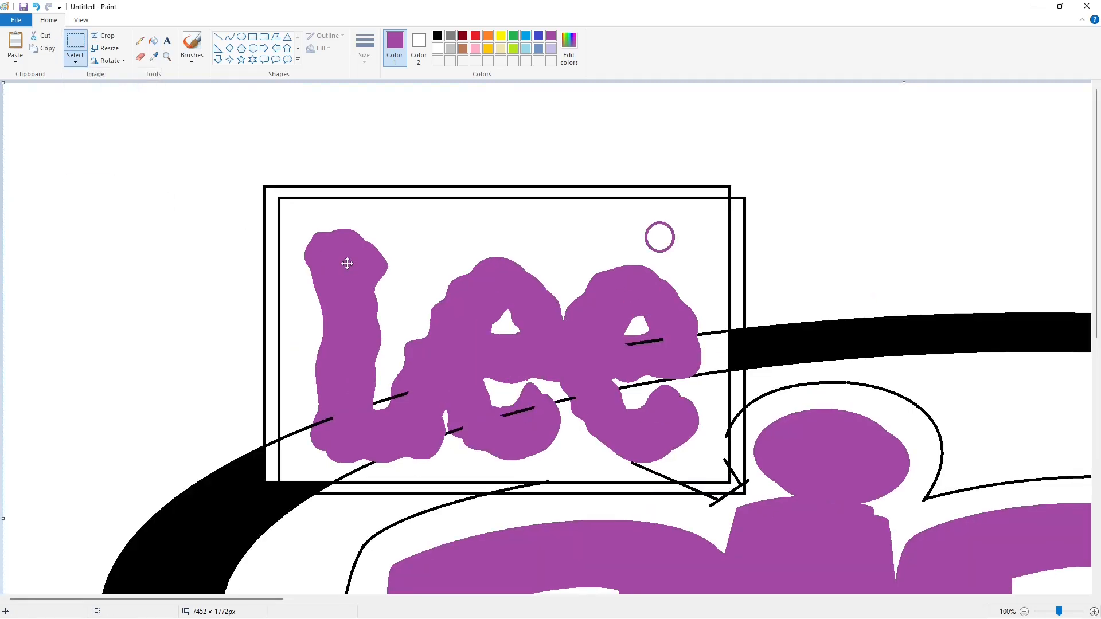
pyautogui.moveTo(346, 260); pyautogui.dragTo(388, 240)
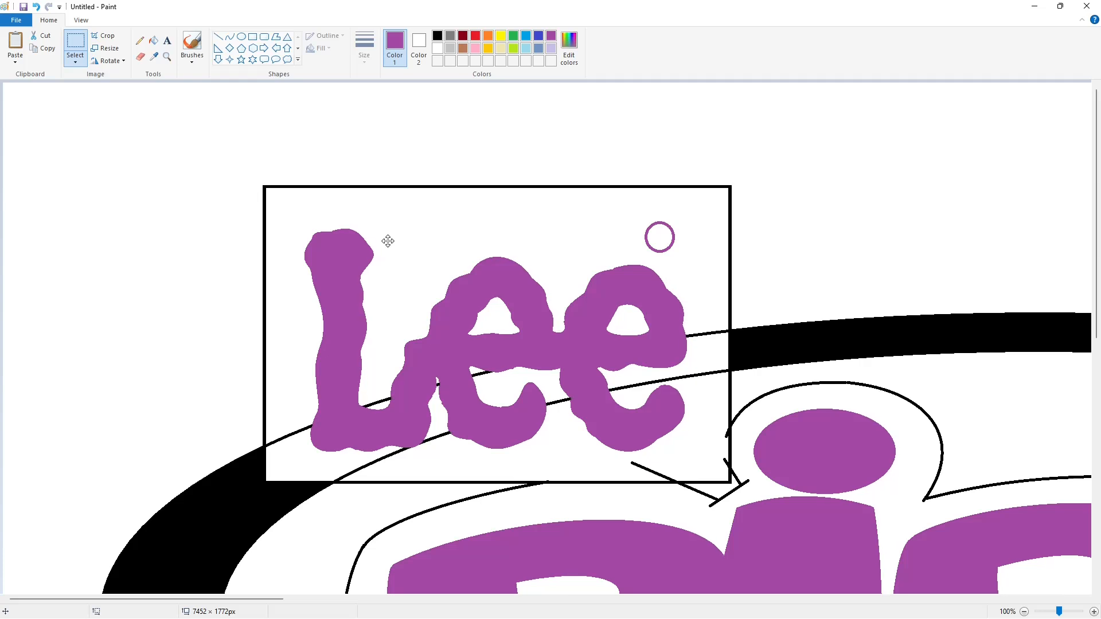
# - Crop the canvas to 3766 × 1772 px to remove the spare copy of the lettering
pyautogui.moveTo(275, 599); pyautogui.dragTo(602, 600)
pyautogui.click(982, 580)
pyautogui.scroll(-1, 982, 578)
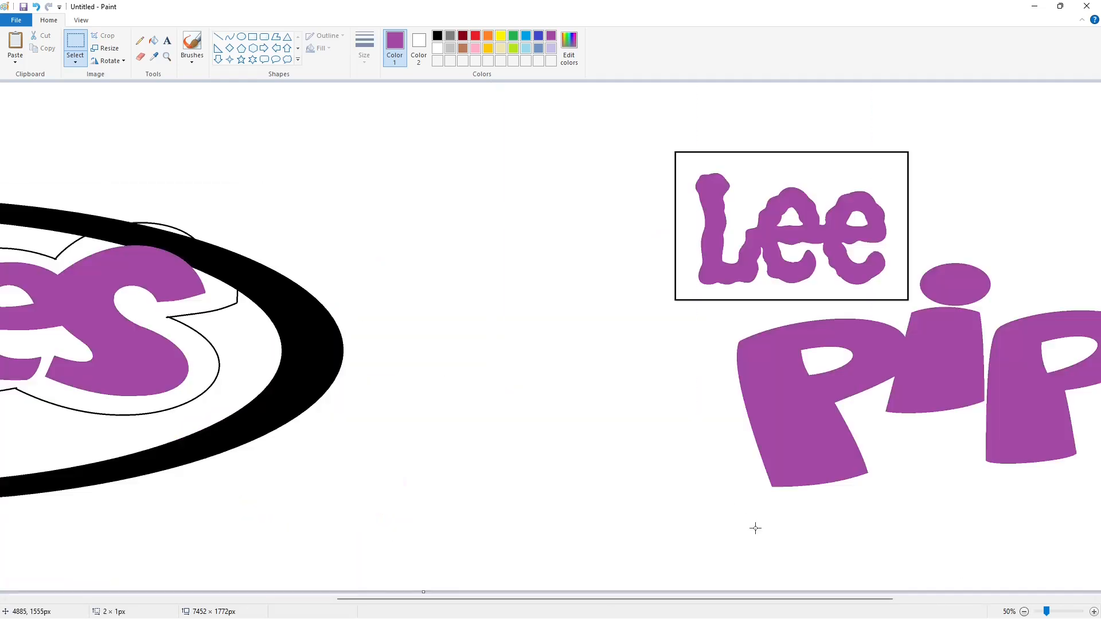
pyautogui.moveTo(881, 598); pyautogui.dragTo(1081, 599)
pyautogui.moveTo(1099, 337); pyautogui.dragTo(194, 359)
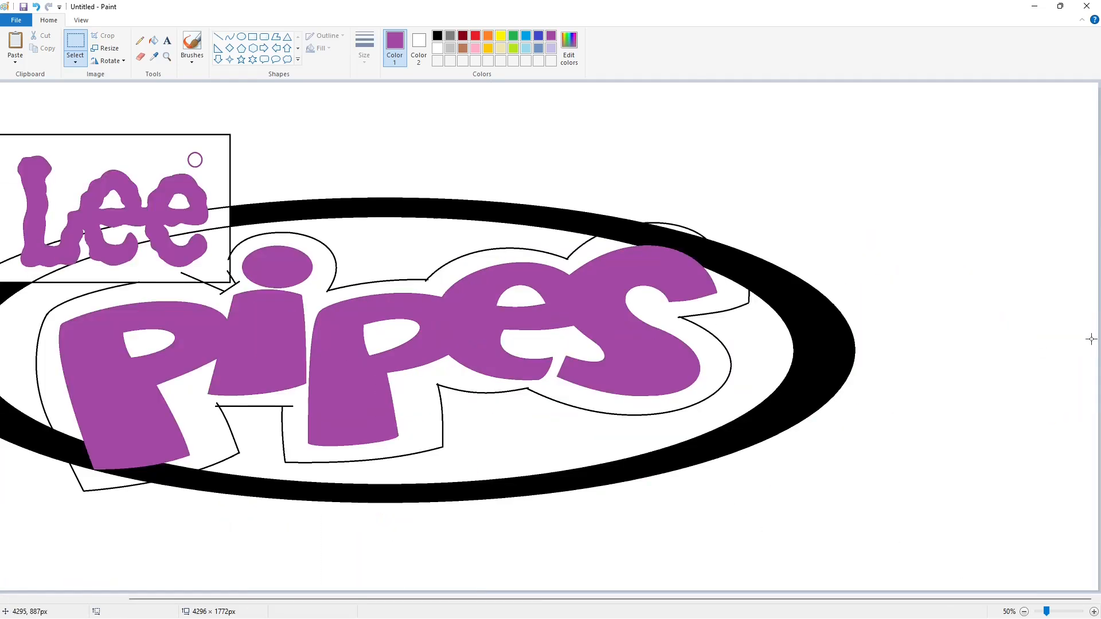
pyautogui.moveTo(1099, 337); pyautogui.dragTo(871, 342)
pyautogui.moveTo(1009, 337); pyautogui.dragTo(1083, 354)
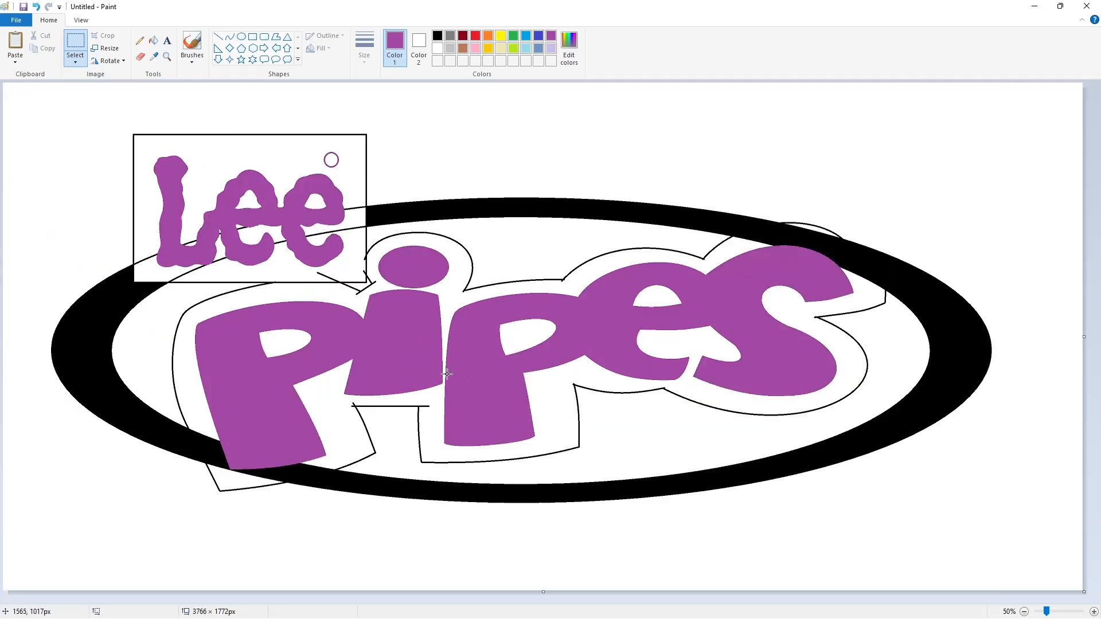
# - Fill the Lee frame's background, the letter openings and the small circle's interior with black
pyautogui.click(154, 41)
pyautogui.click(437, 36)
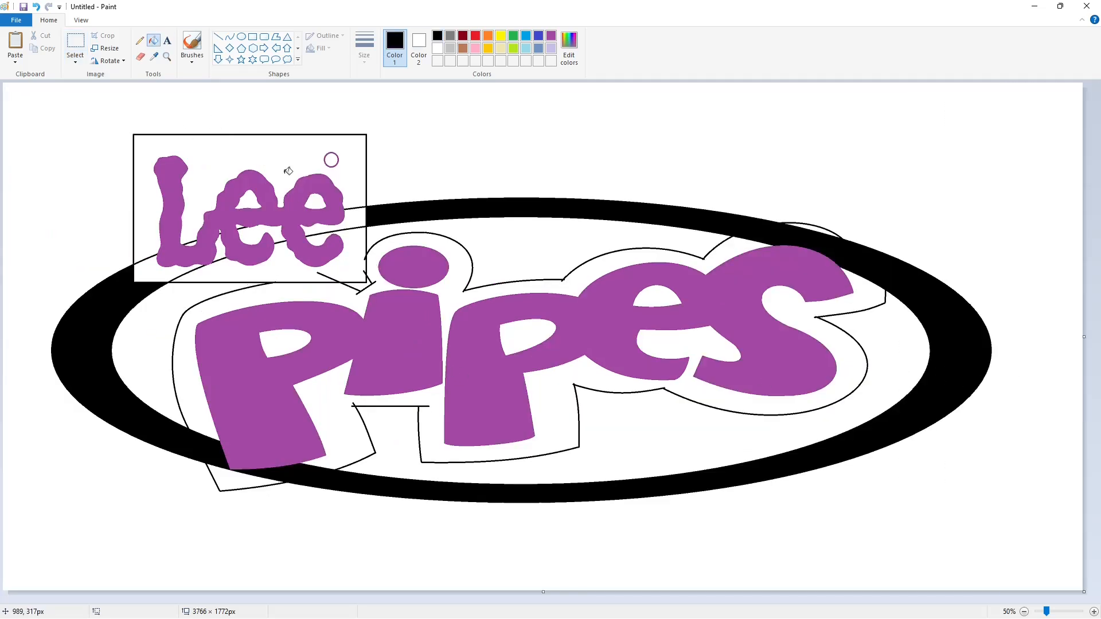
pyautogui.click(288, 172)
pyautogui.click(331, 160)
pyautogui.click(249, 201)
pyautogui.click(315, 202)
pyautogui.click(350, 223)
pyautogui.click(355, 269)
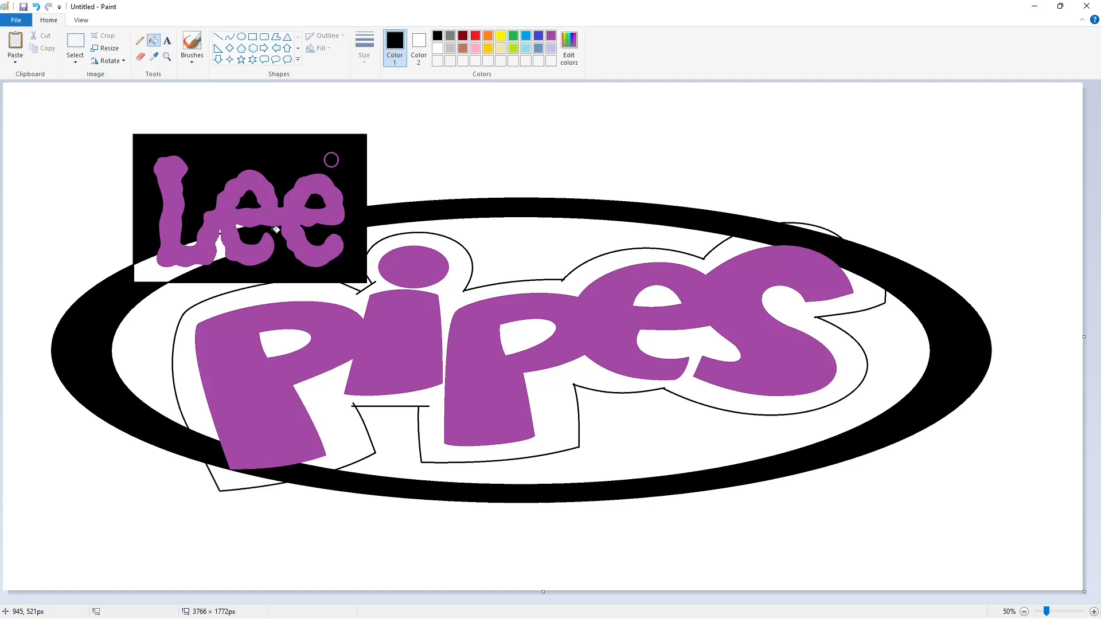
pyautogui.click(1093, 612)
pyautogui.scroll(-1, 973, 575)
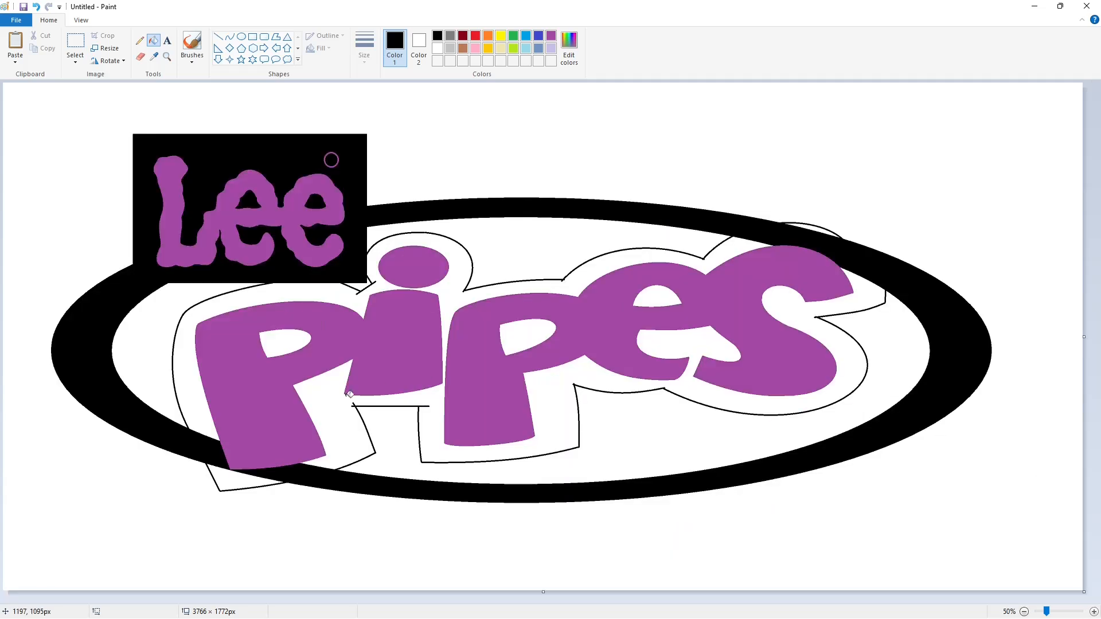
# - Fill the area between the "pipes" letters and their contour, including the letter openings, with black
pyautogui.click(350, 394)
pyautogui.click(241, 479)
pyautogui.click(281, 340)
pyautogui.click(523, 339)
pyautogui.click(656, 297)
pyautogui.click(812, 231)
# - Create a text box beside the Lee frame and set its font to Arial at size 30
pyautogui.click(1093, 612)
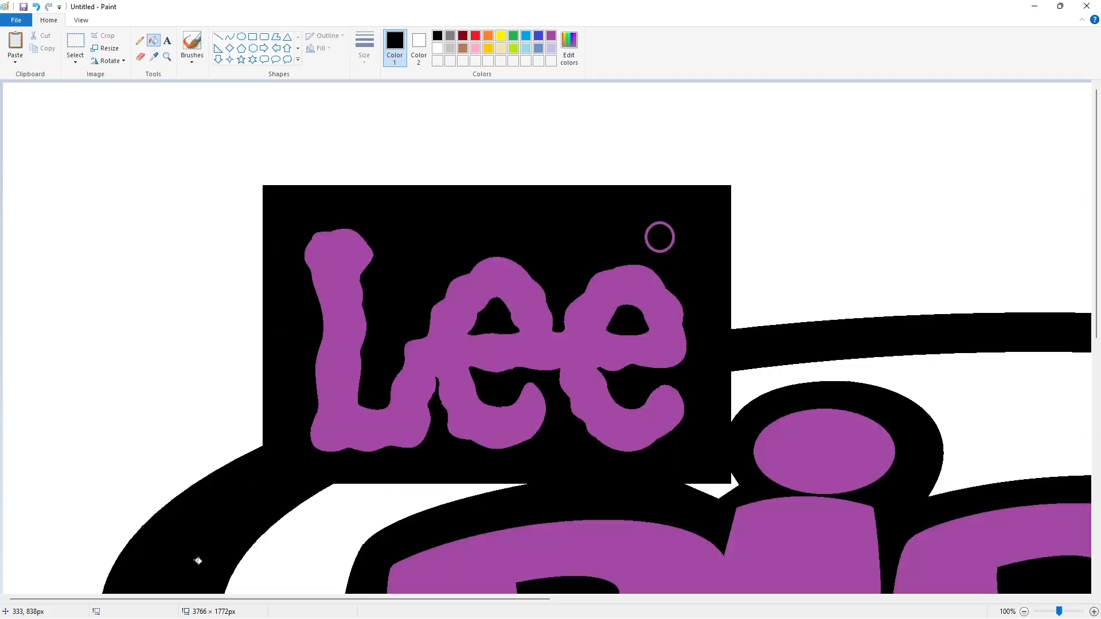
pyautogui.click(167, 41)
pyautogui.moveTo(592, 160); pyautogui.dragTo(1091, 392)
pyautogui.click(138, 40)
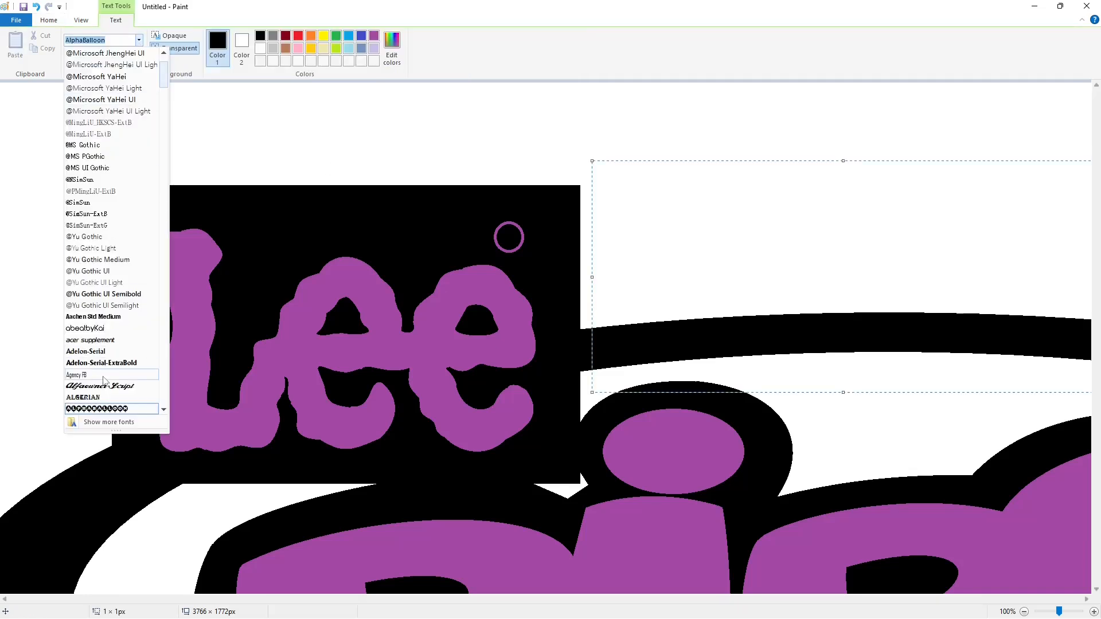
pyautogui.scroll(-3, 103, 377)
pyautogui.click(103, 368)
pyautogui.click(84, 57)
pyautogui.write('300')
pyautogui.press('Return')
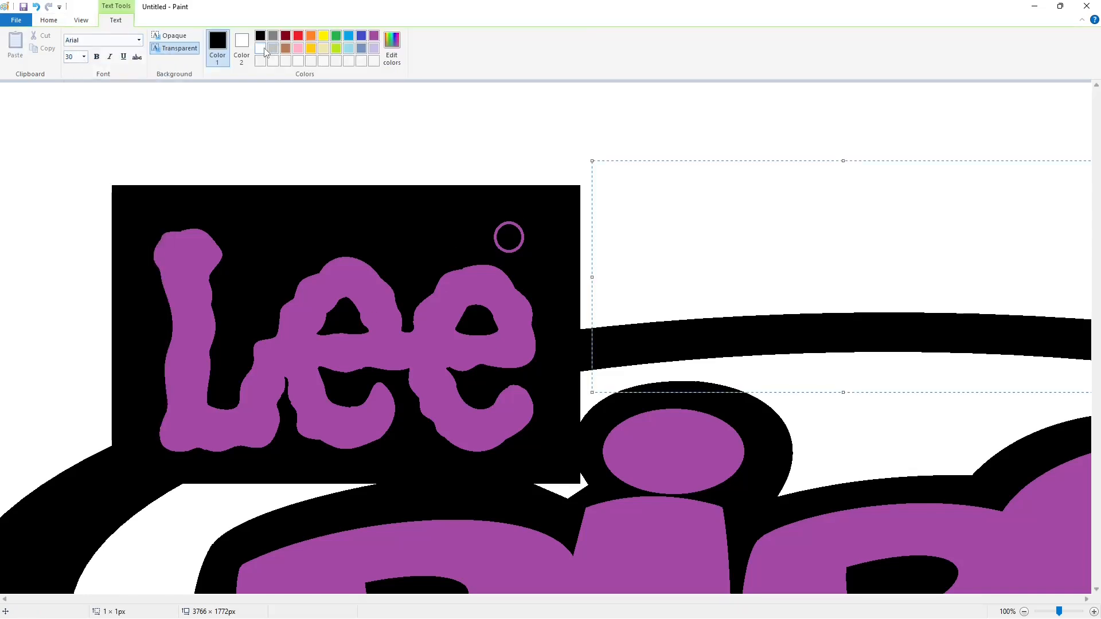
# - Place a white "R" inside the small circle and recolour the circle's outline white
pyautogui.write('R')
pyautogui.moveTo(592, 164); pyautogui.dragTo(493, 229)
pyautogui.click(430, 203)
pyautogui.click(454, 240)
pyautogui.write('R')
pyautogui.click(424, 229)
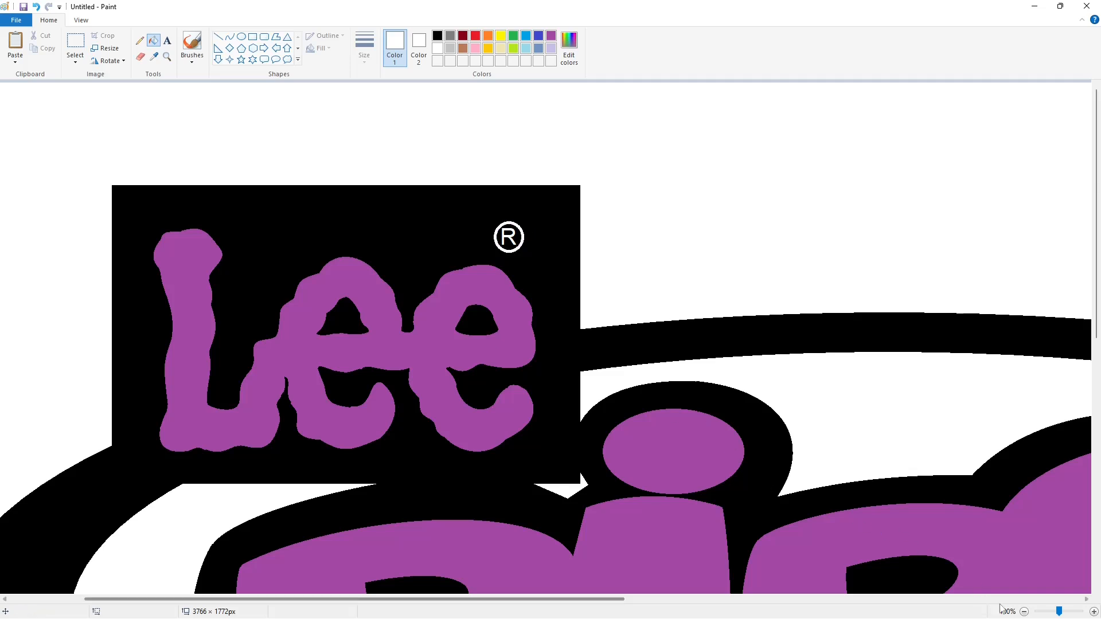
# - Fill the "Lee" letters and all "pipes" letters, including the i's dot, with white
pyautogui.click(1024, 612)
pyautogui.click(241, 234)
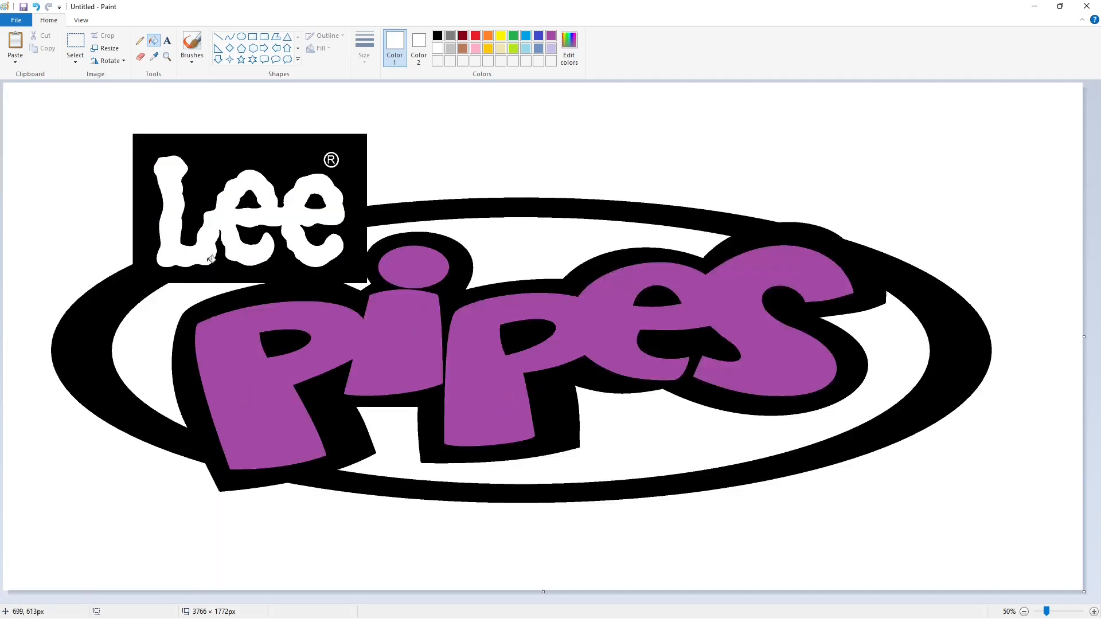
pyautogui.click(344, 355)
pyautogui.click(392, 258)
pyautogui.click(487, 365)
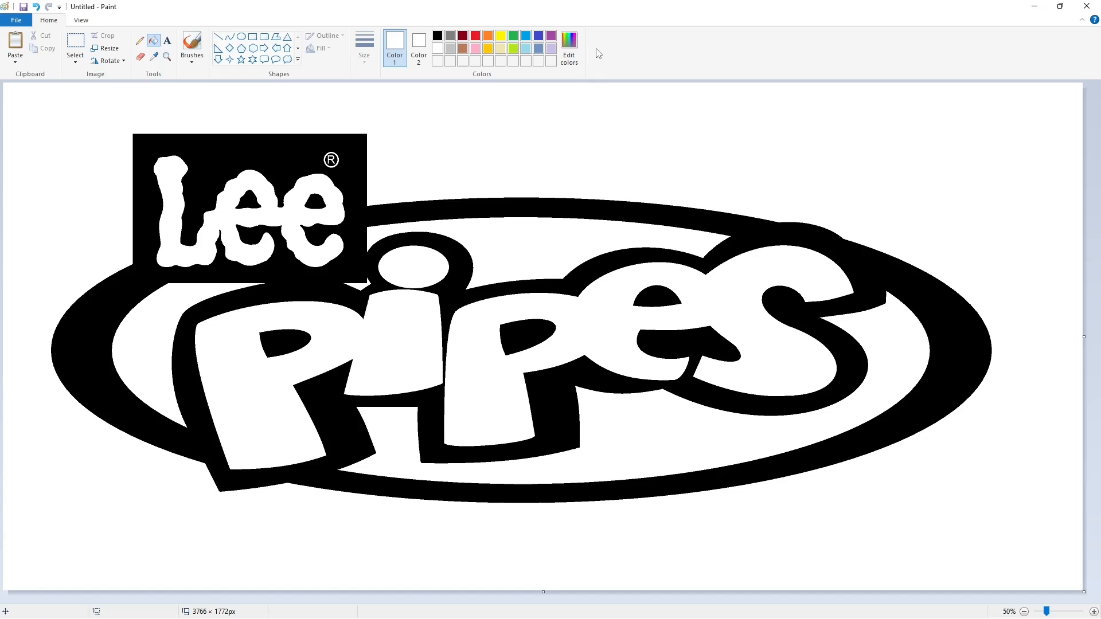